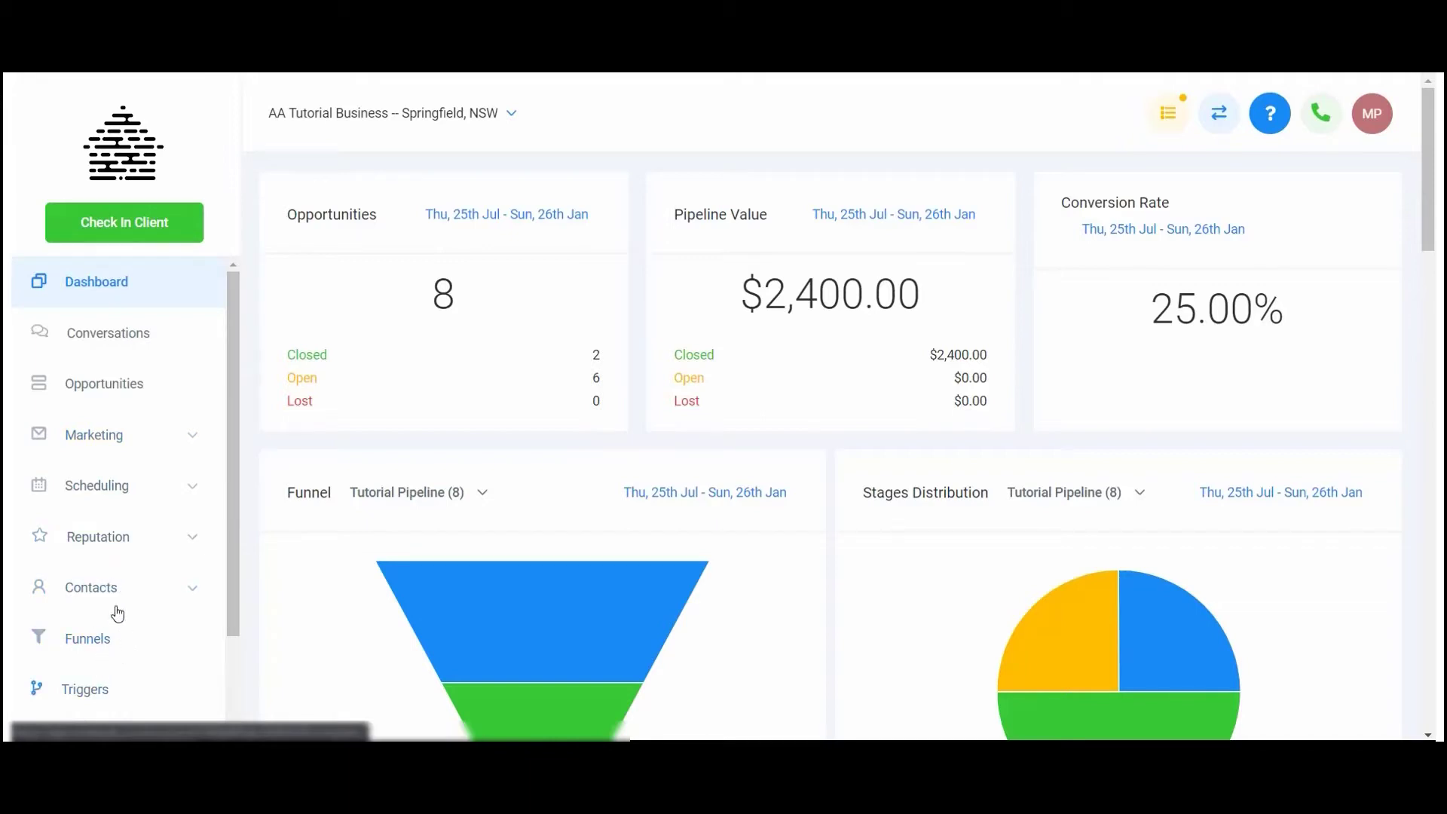
Open the Tutorial New Campaign marketing campaign and add a new email event to its sequence.
{"action": "left_click", "coordinate": [116, 437]}
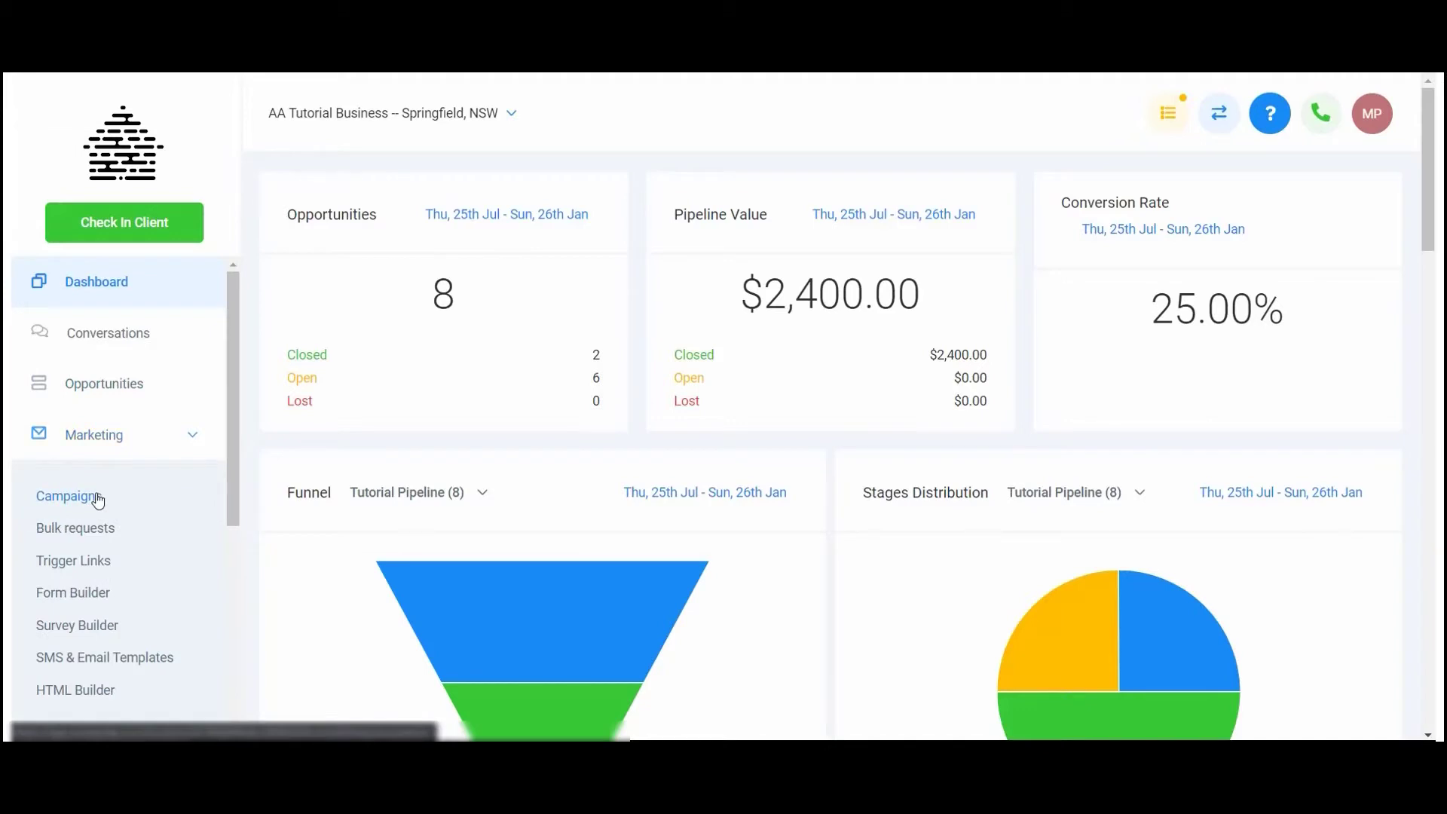
{"action": "left_click", "coordinate": [98, 498]}
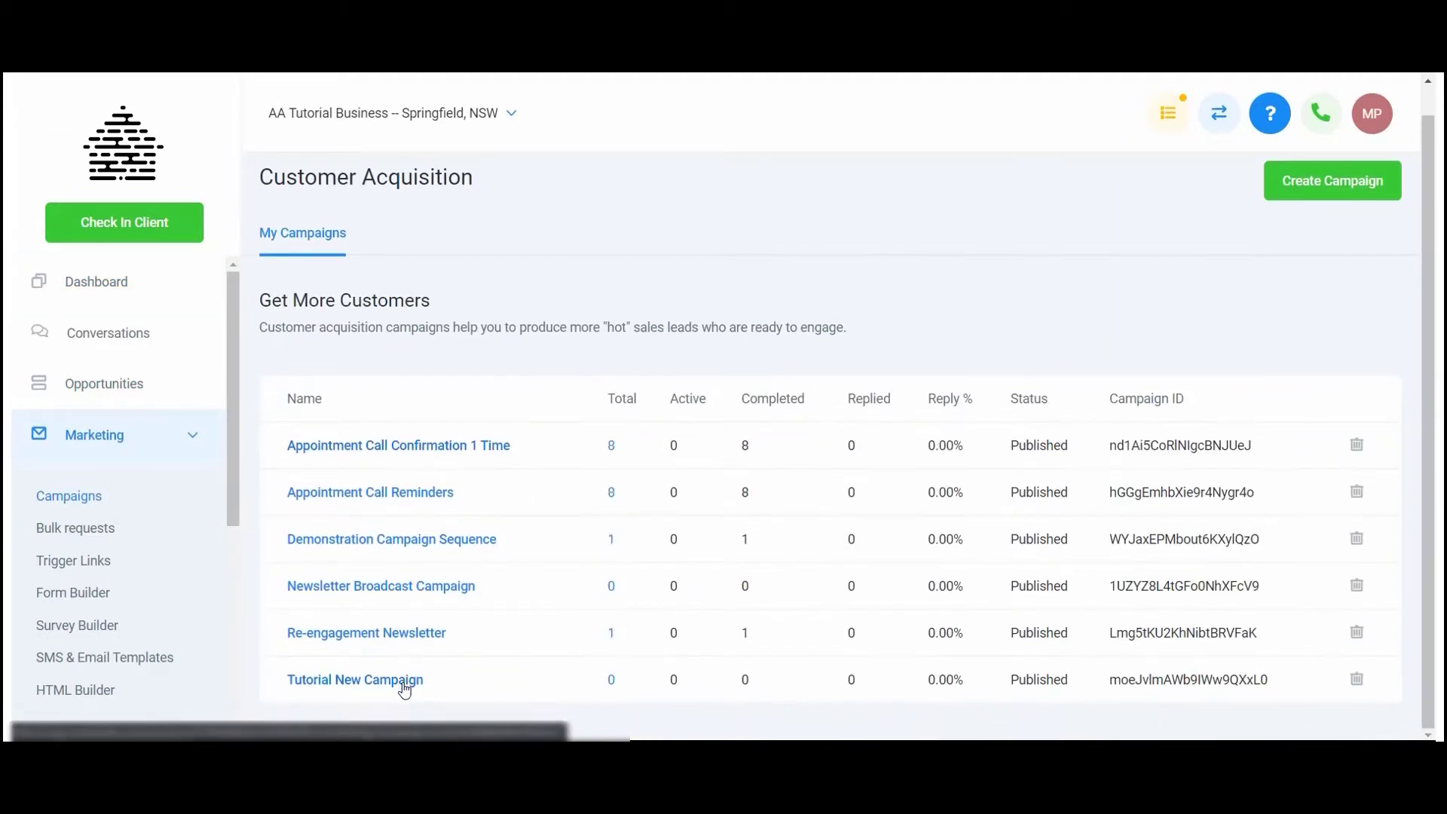
{"action": "left_click", "coordinate": [404, 680]}
{"action": "scroll", "coordinate": [623, 442], "scroll_direction": "down", "scroll_amount": 5}
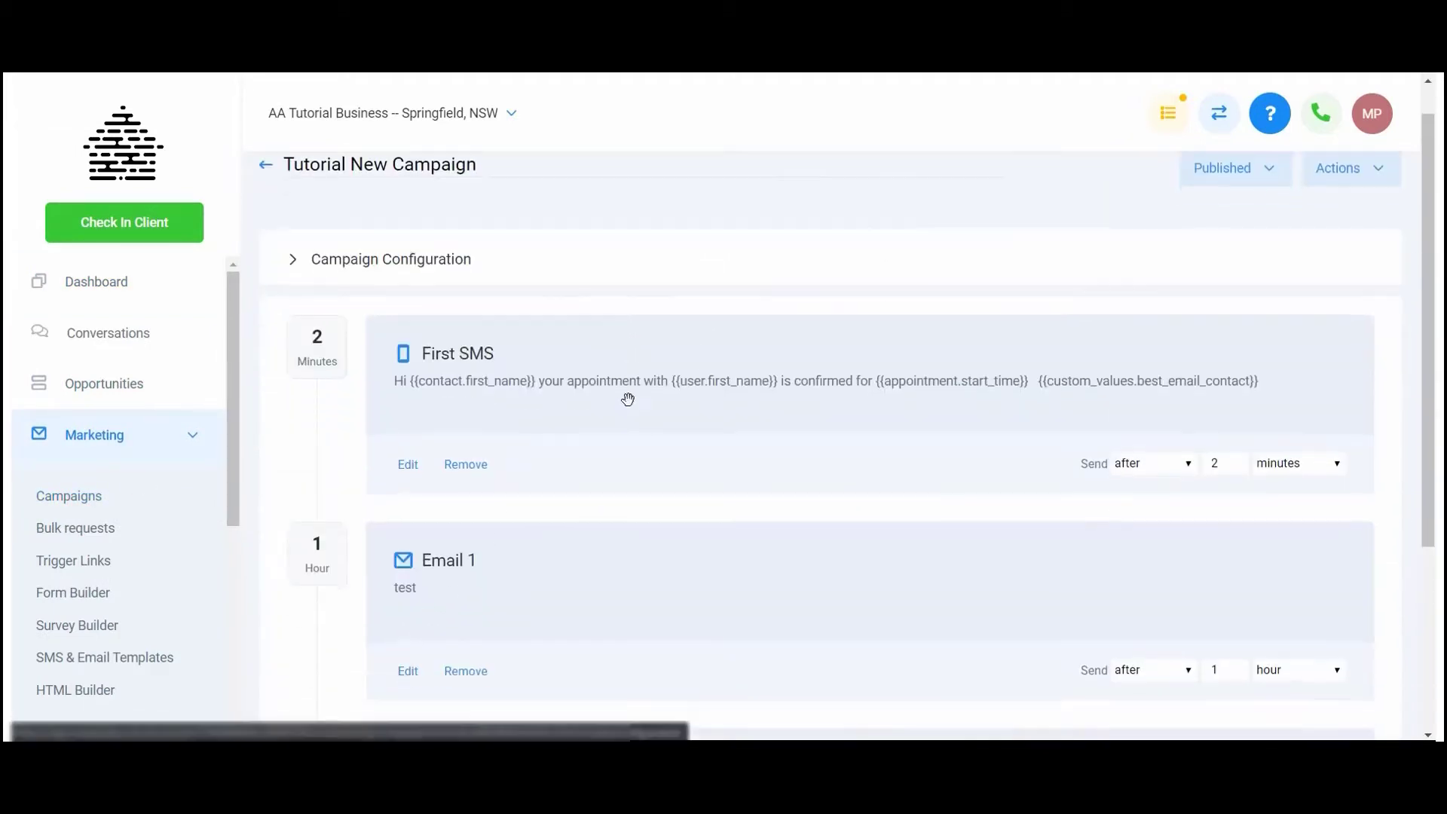
{"action": "left_click", "coordinate": [400, 649]}
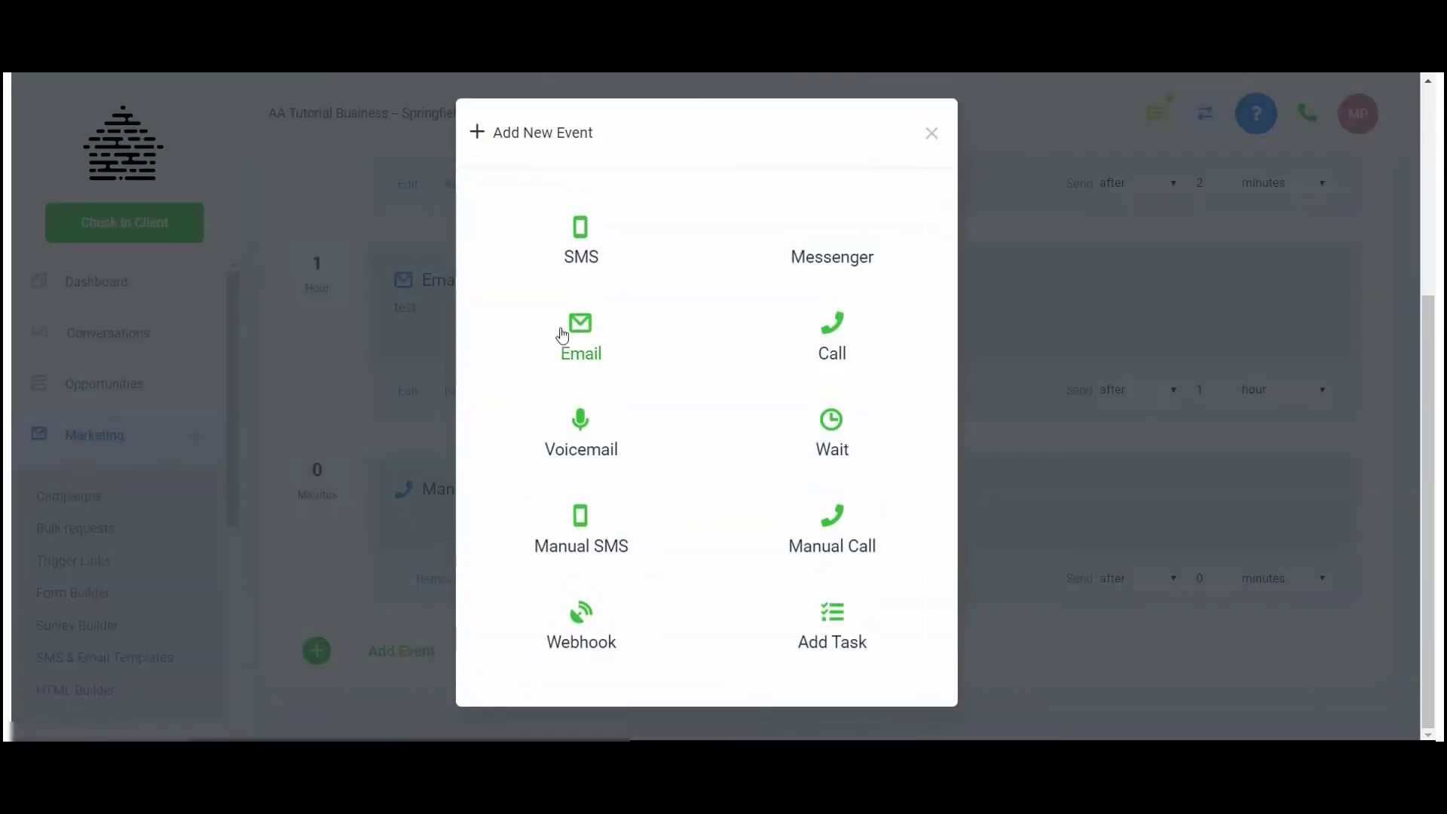
{"action": "left_click", "coordinate": [574, 338]}
Name the email "Email 2 - Testing Trigger Links" and set its subject to "Which option would you like?".
{"action": "left_click", "coordinate": [349, 305]}
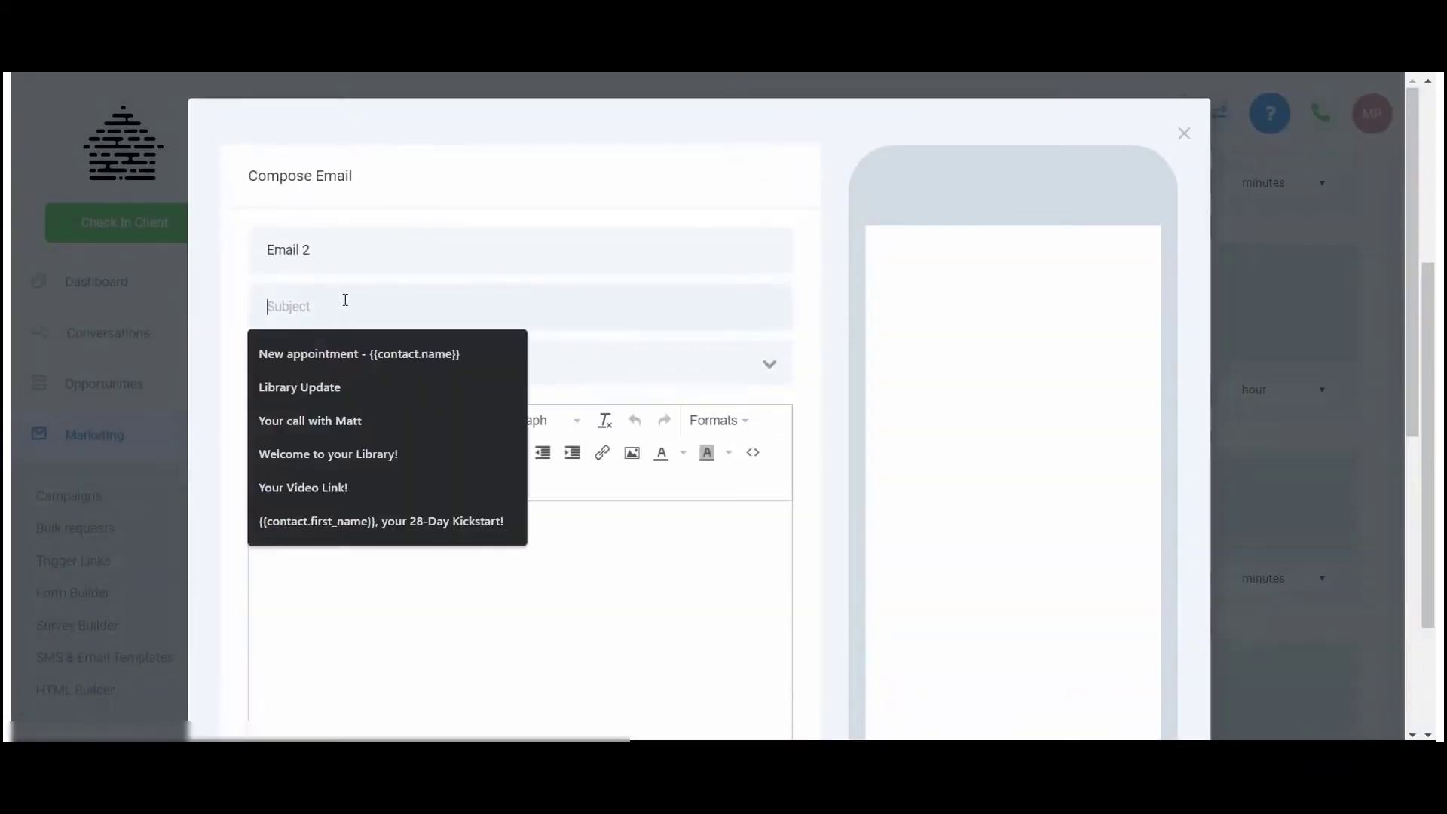
{"action": "left_click", "coordinate": [349, 245]}
{"action": "type", "text": "- Testing Trigger Lin"}
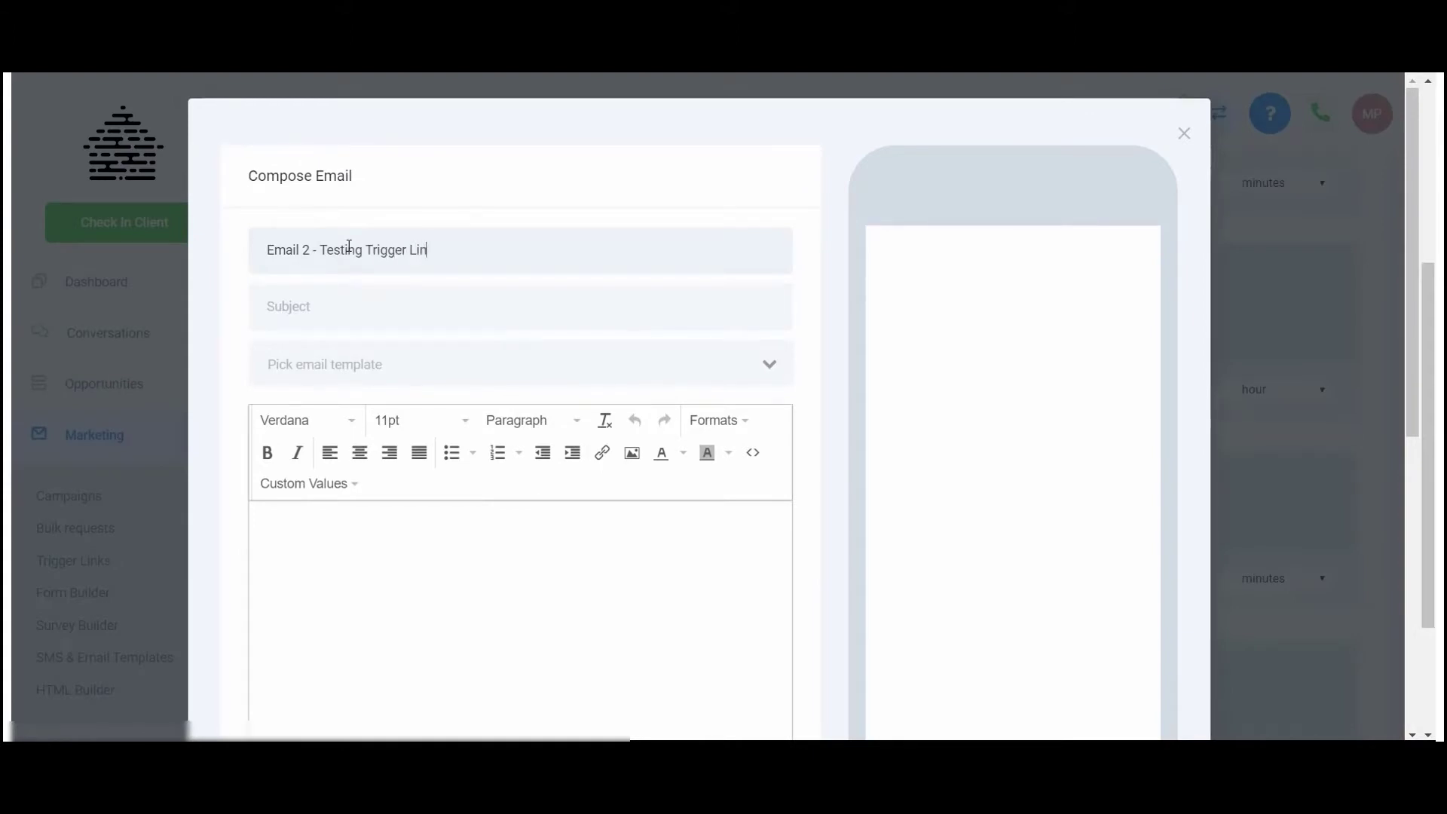
{"action": "type", "text": "E"}
{"action": "key", "text": "BackSpace"}
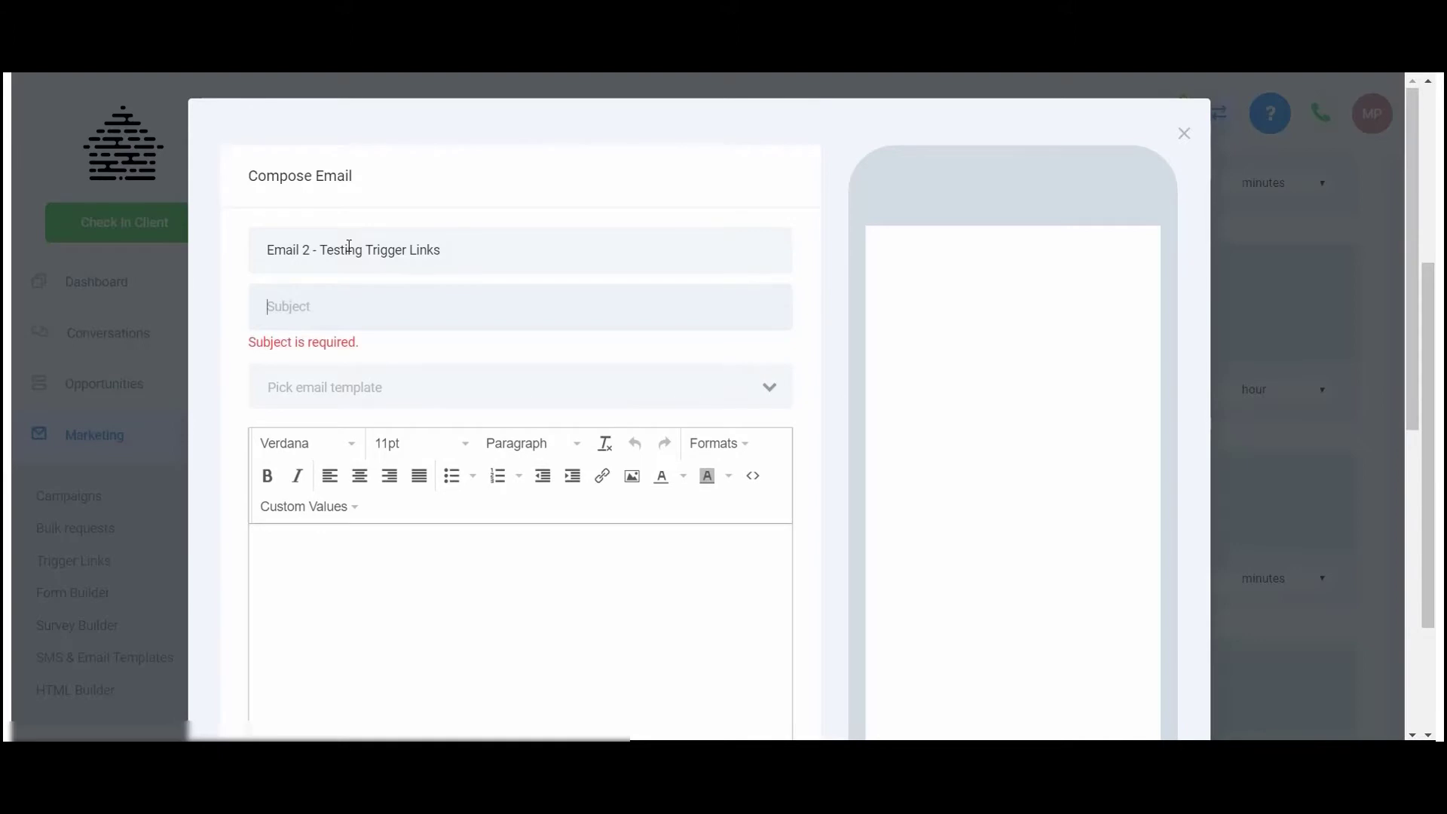
{"action": "type", "text": "Which optio"}
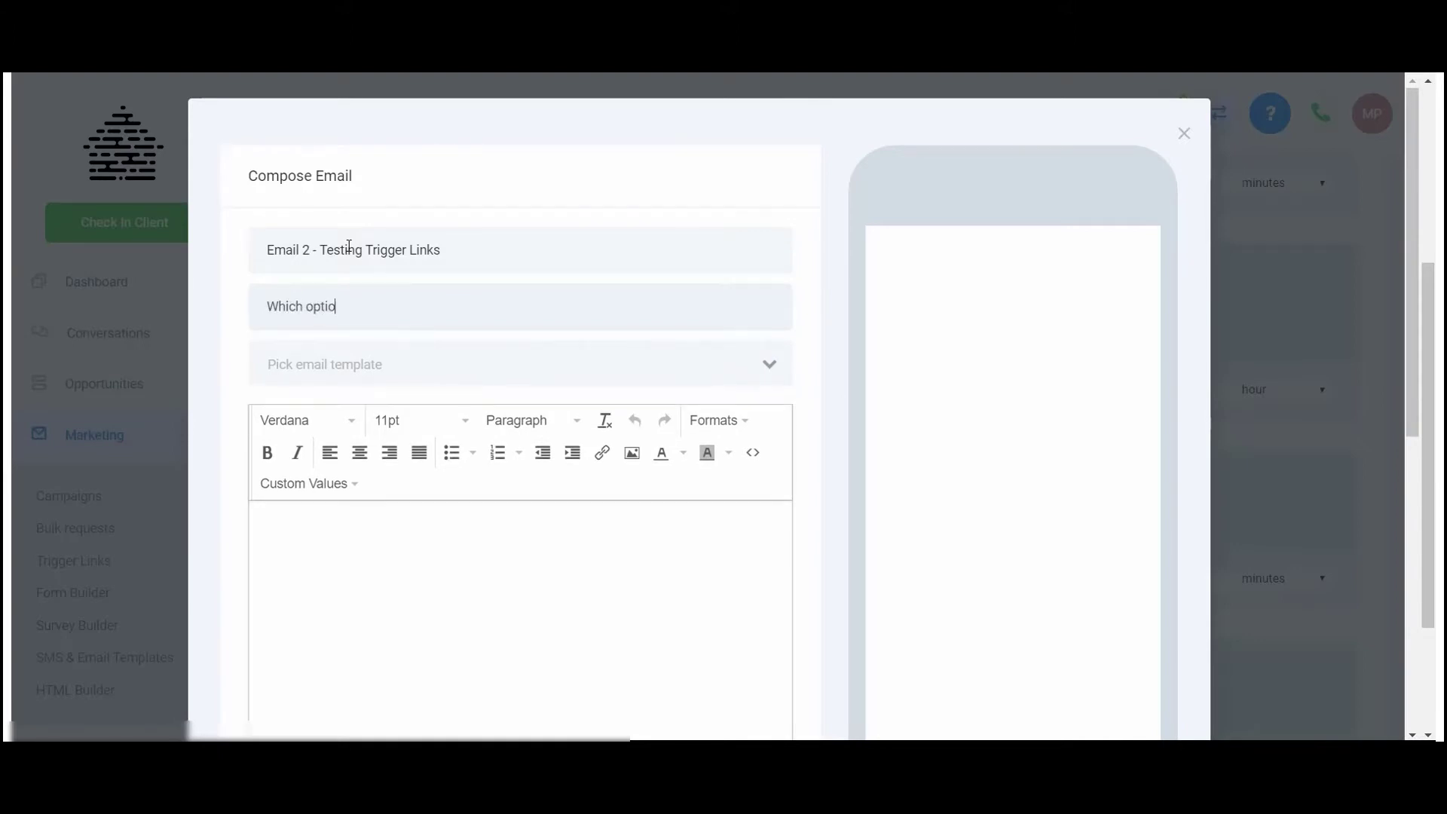
{"action": "type", "text": "n would you likeClick "}
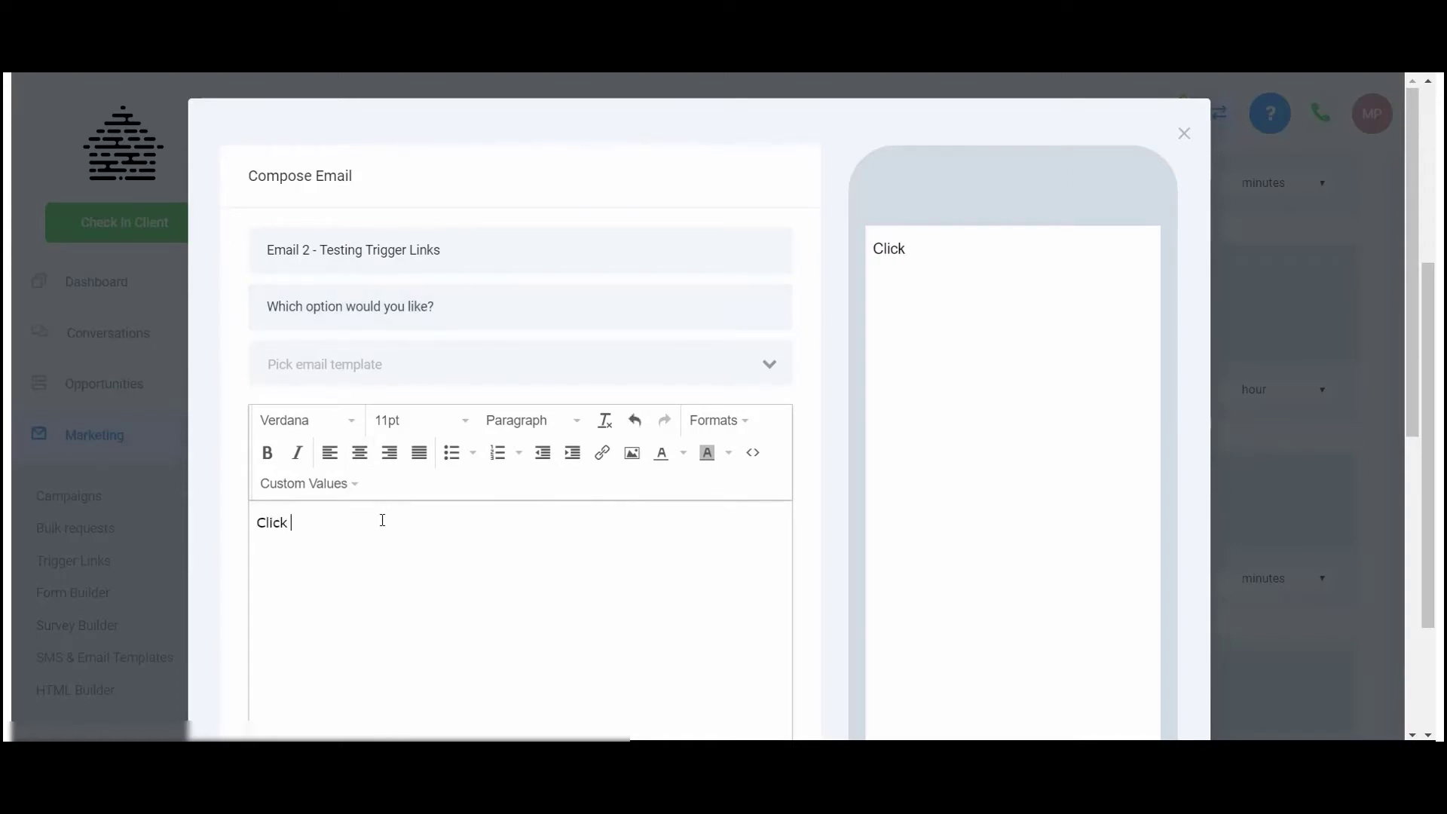
Write "Click here to have us send you email sequence A" and a matching separate line for sequence B, and save the email.
{"action": "type", "text": "here to have us send you"}
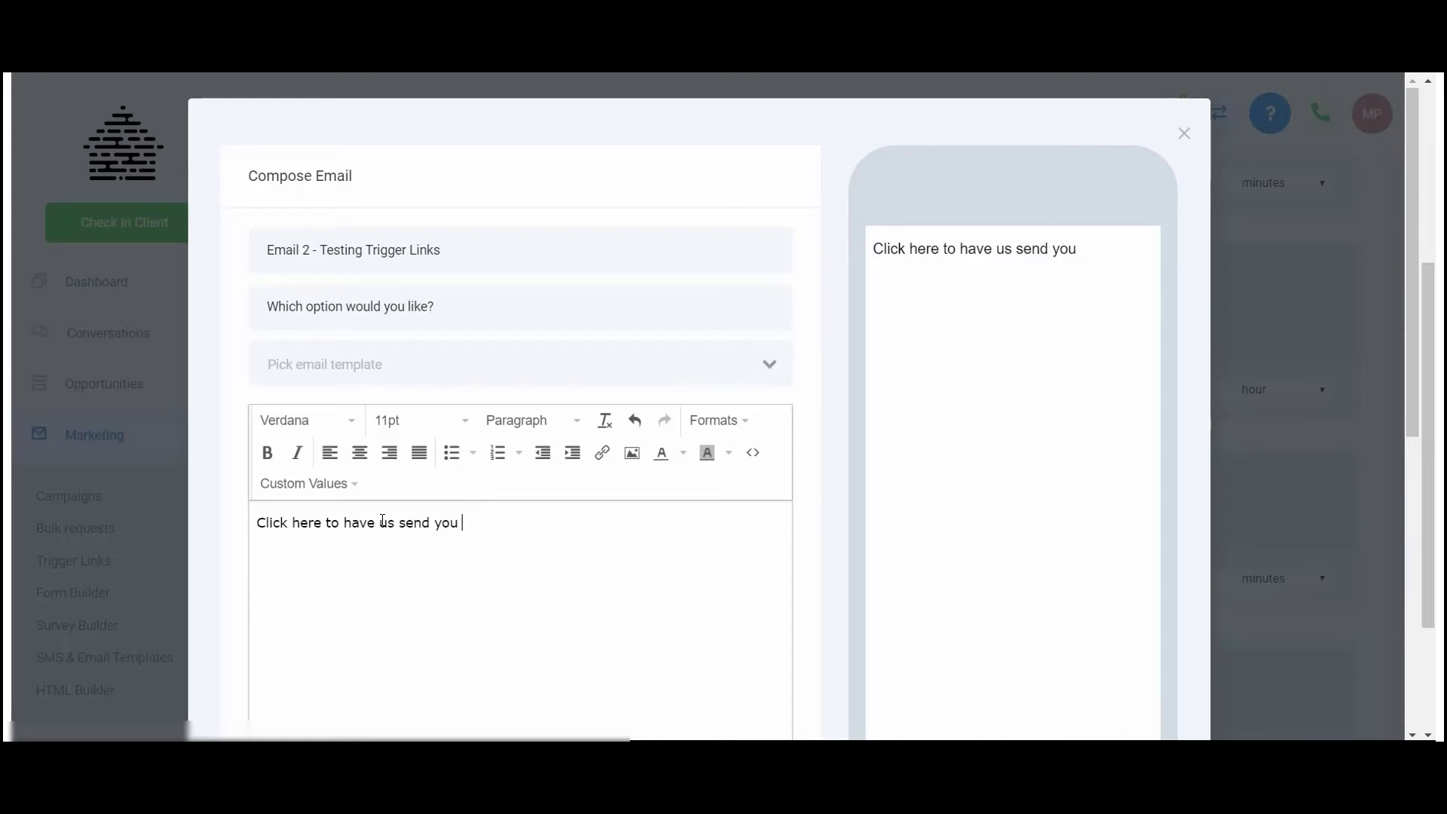
{"action": "type", "text": " email sequence"}
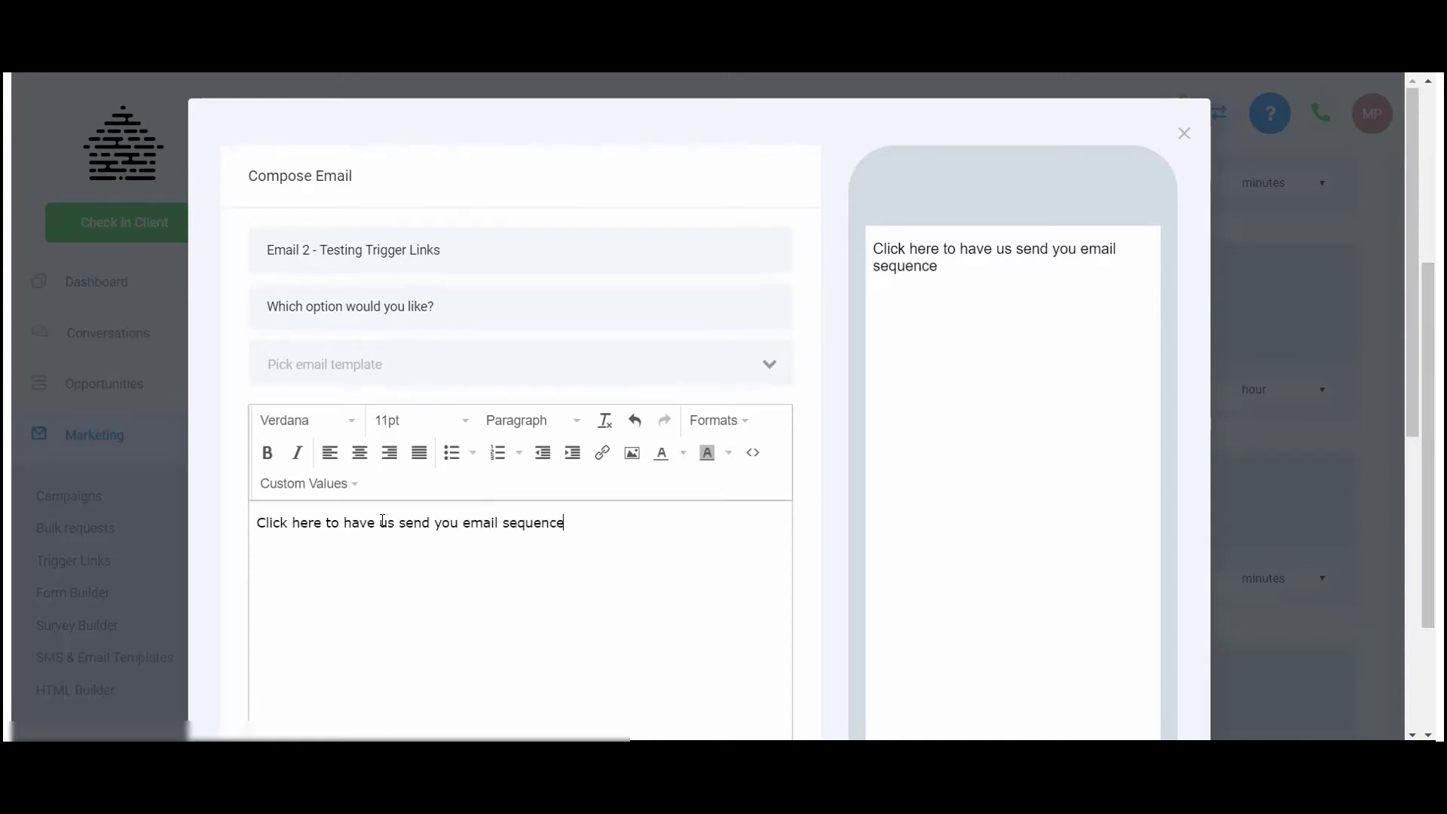
{"action": "type", "text": " A"}
{"action": "key", "text": "Return"}
{"action": "type", "text": "Click here to have us se"}
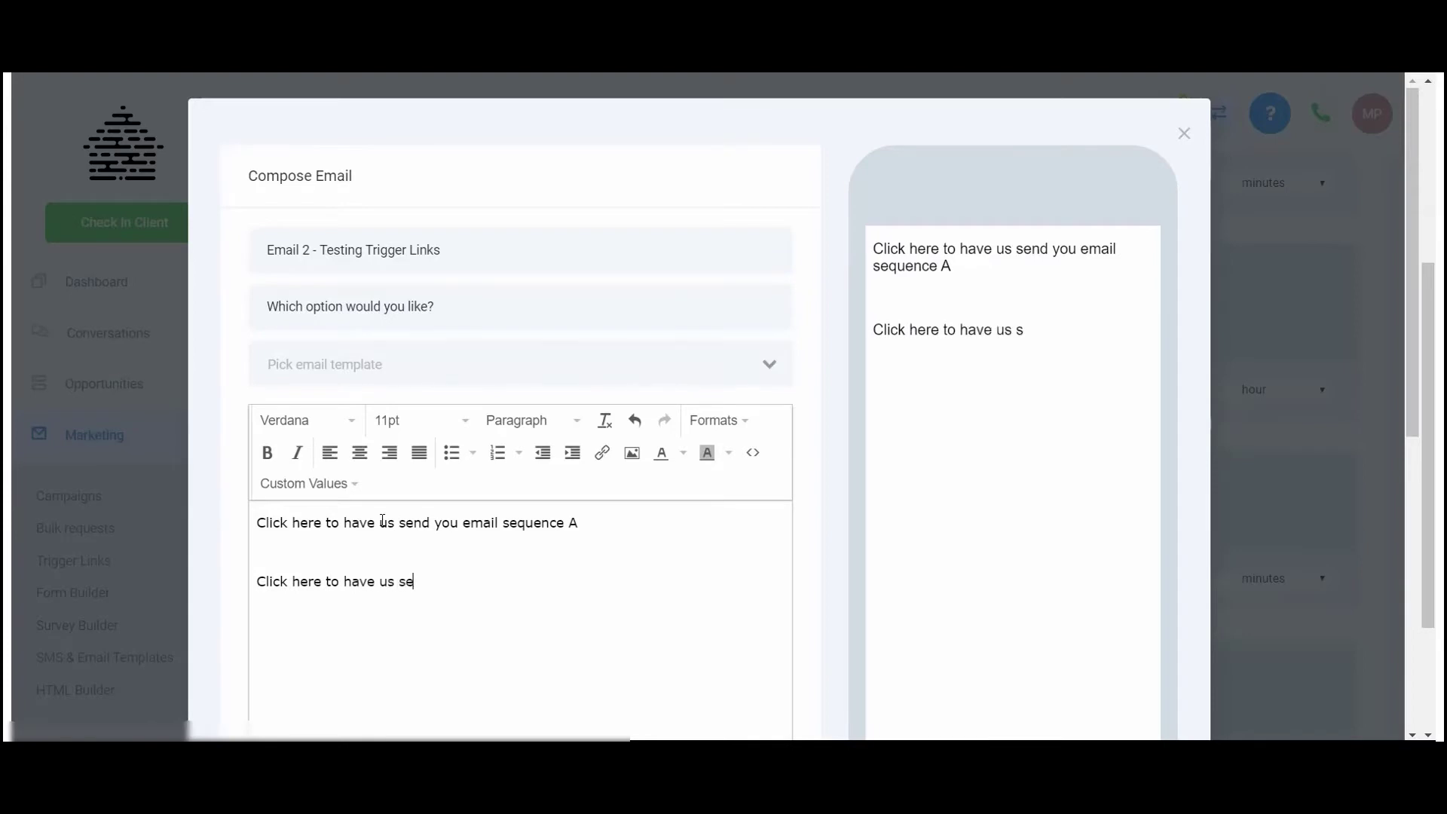
{"action": "type", "text": "nd you email sequ"}
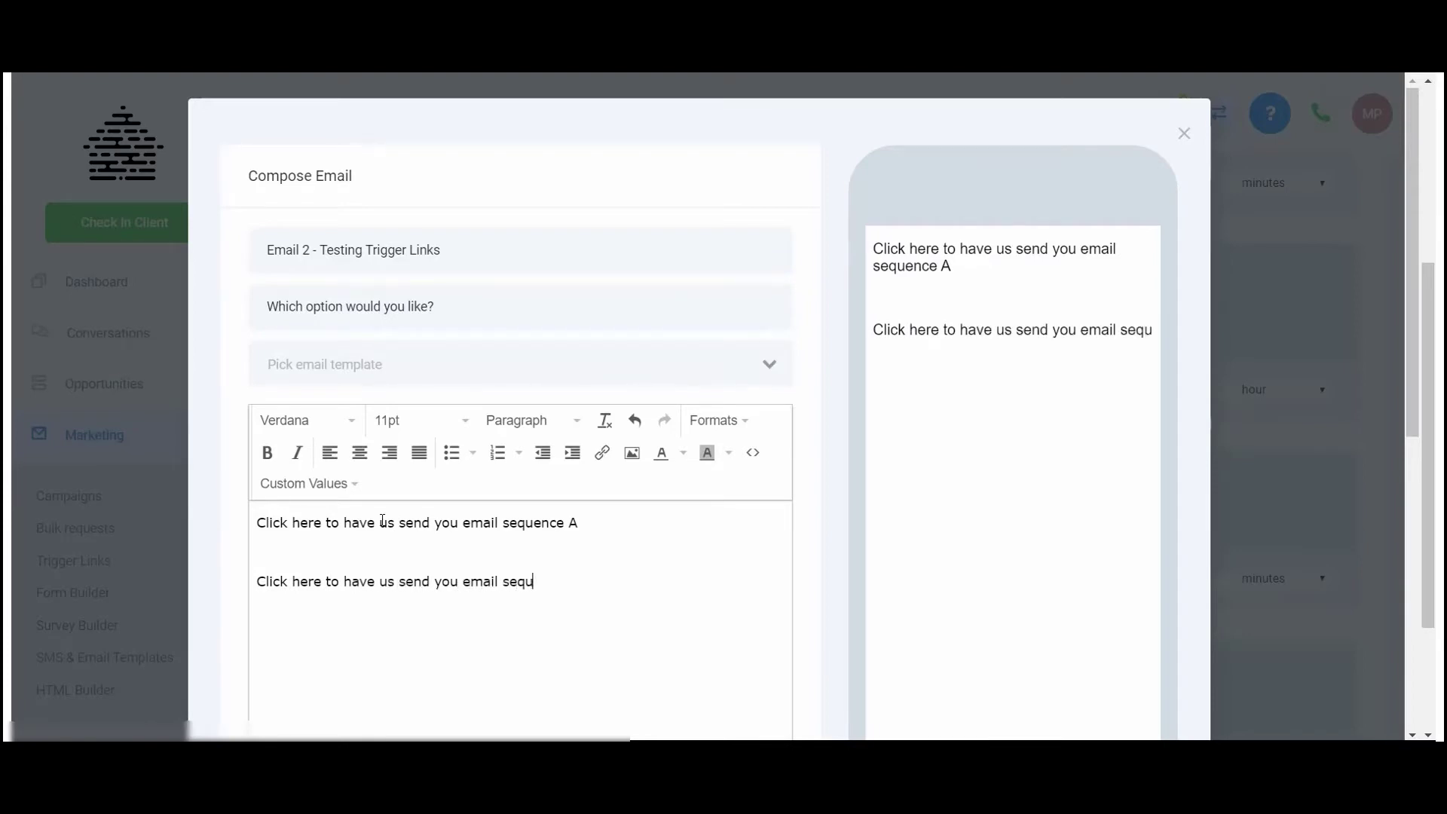
{"action": "type", "text": "ence B"}
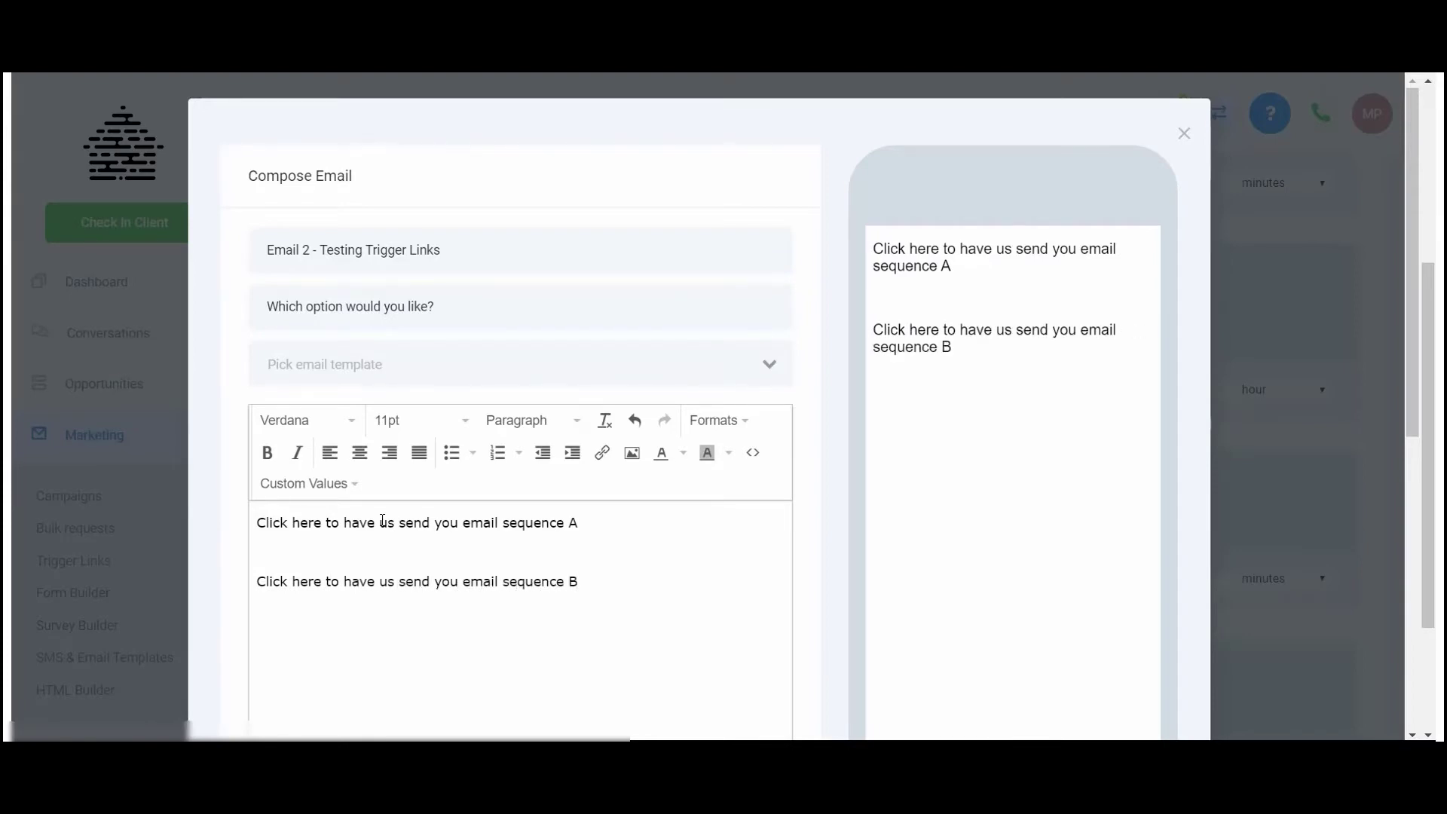
{"action": "scroll", "coordinate": [383, 521], "scroll_direction": "down", "scroll_amount": 3}
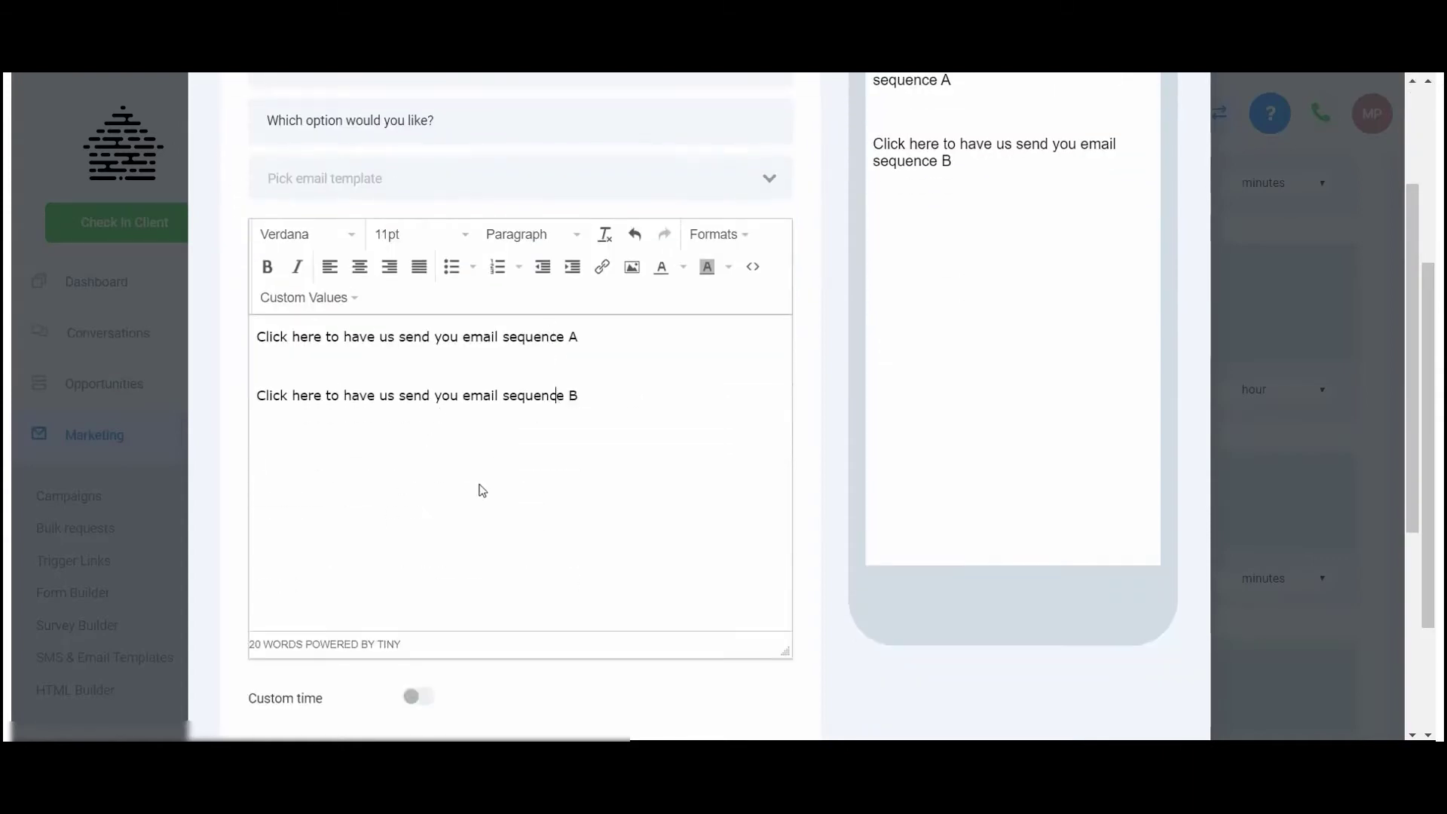
{"action": "scroll", "coordinate": [486, 501], "scroll_direction": "down", "scroll_amount": 6}
{"action": "left_click", "coordinate": [756, 420]}
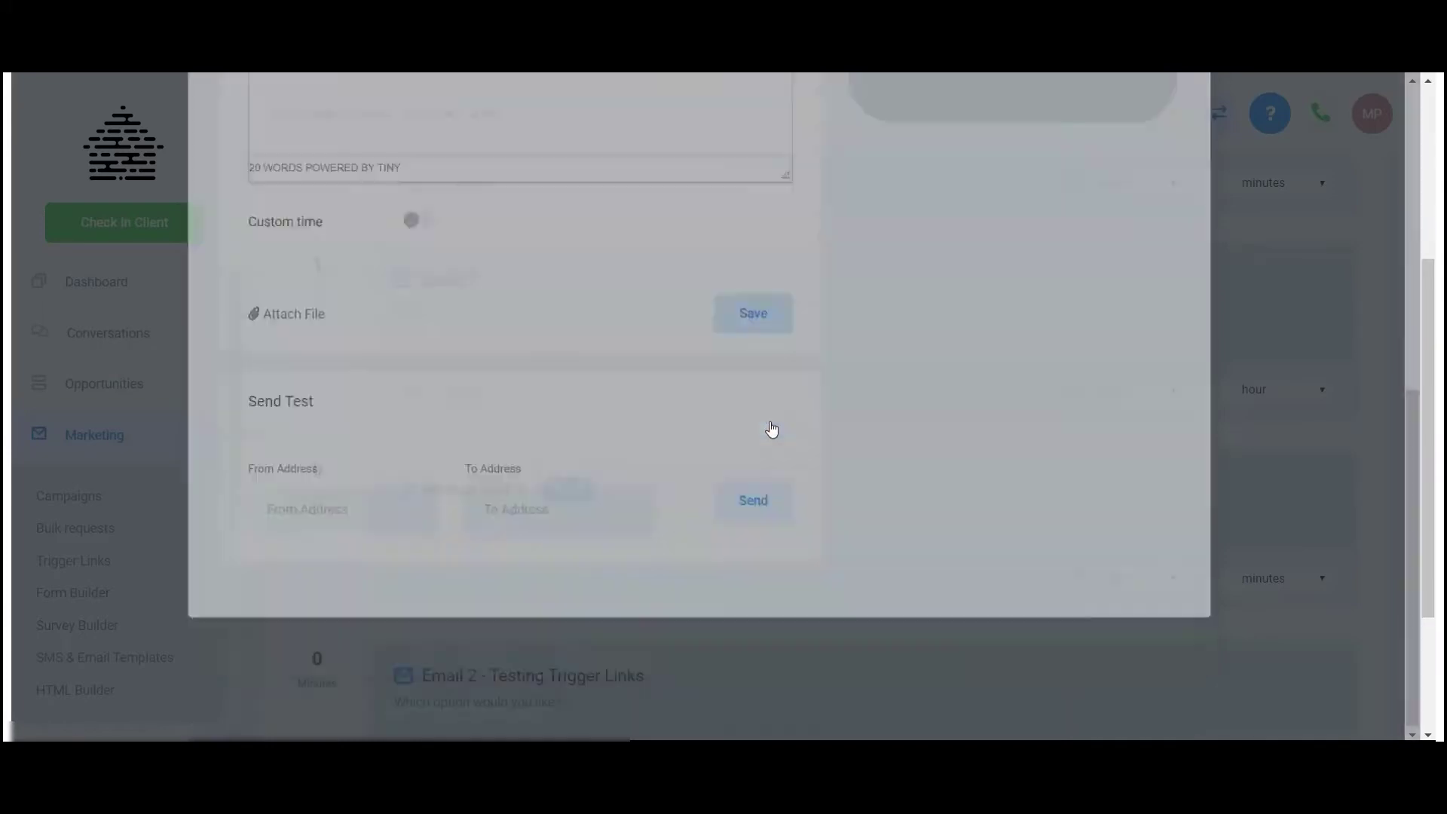
{"action": "scroll", "coordinate": [284, 542], "scroll_direction": "down", "scroll_amount": 3}
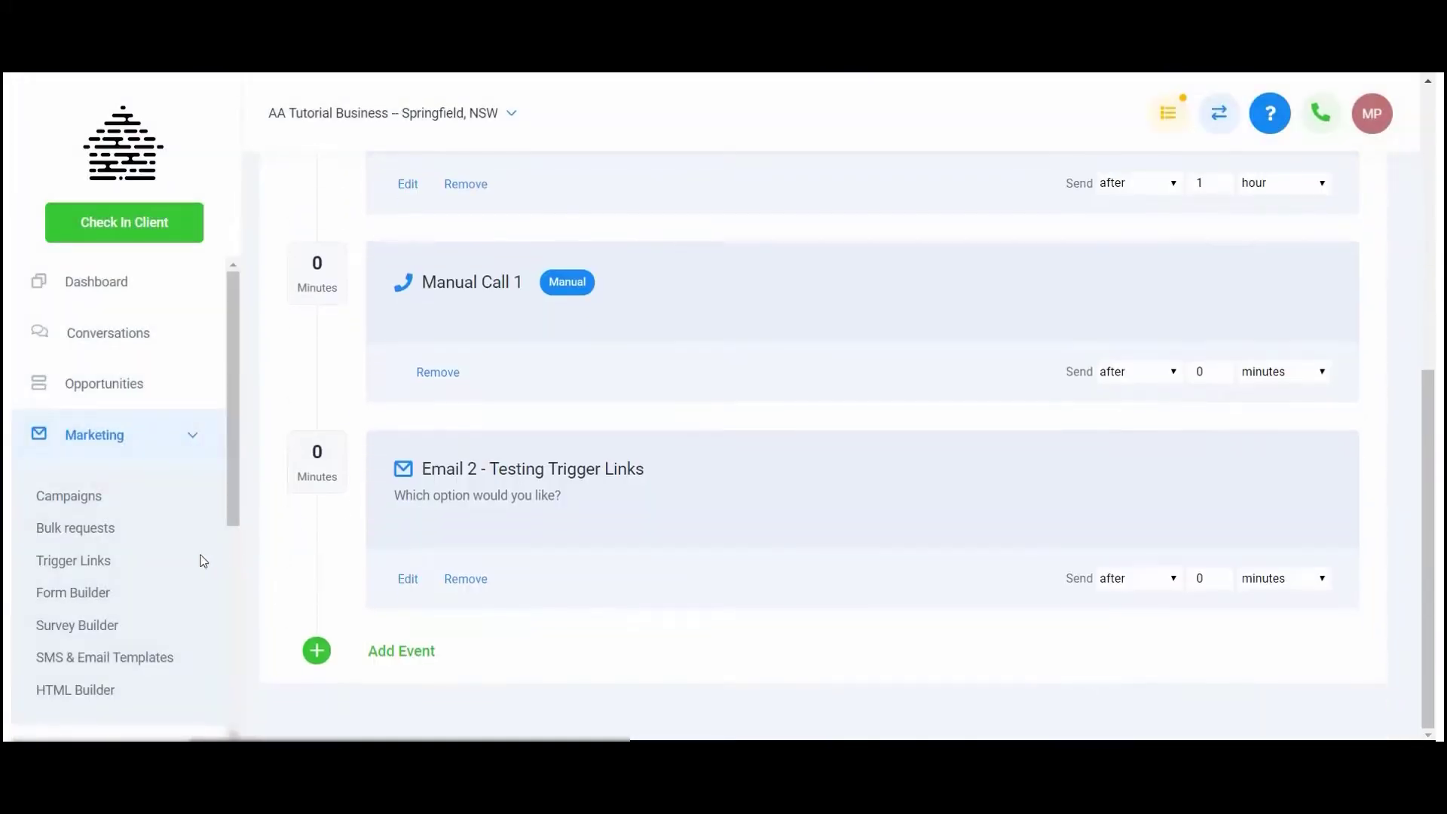
{"action": "scroll", "coordinate": [196, 555], "scroll_direction": "down", "scroll_amount": 5}
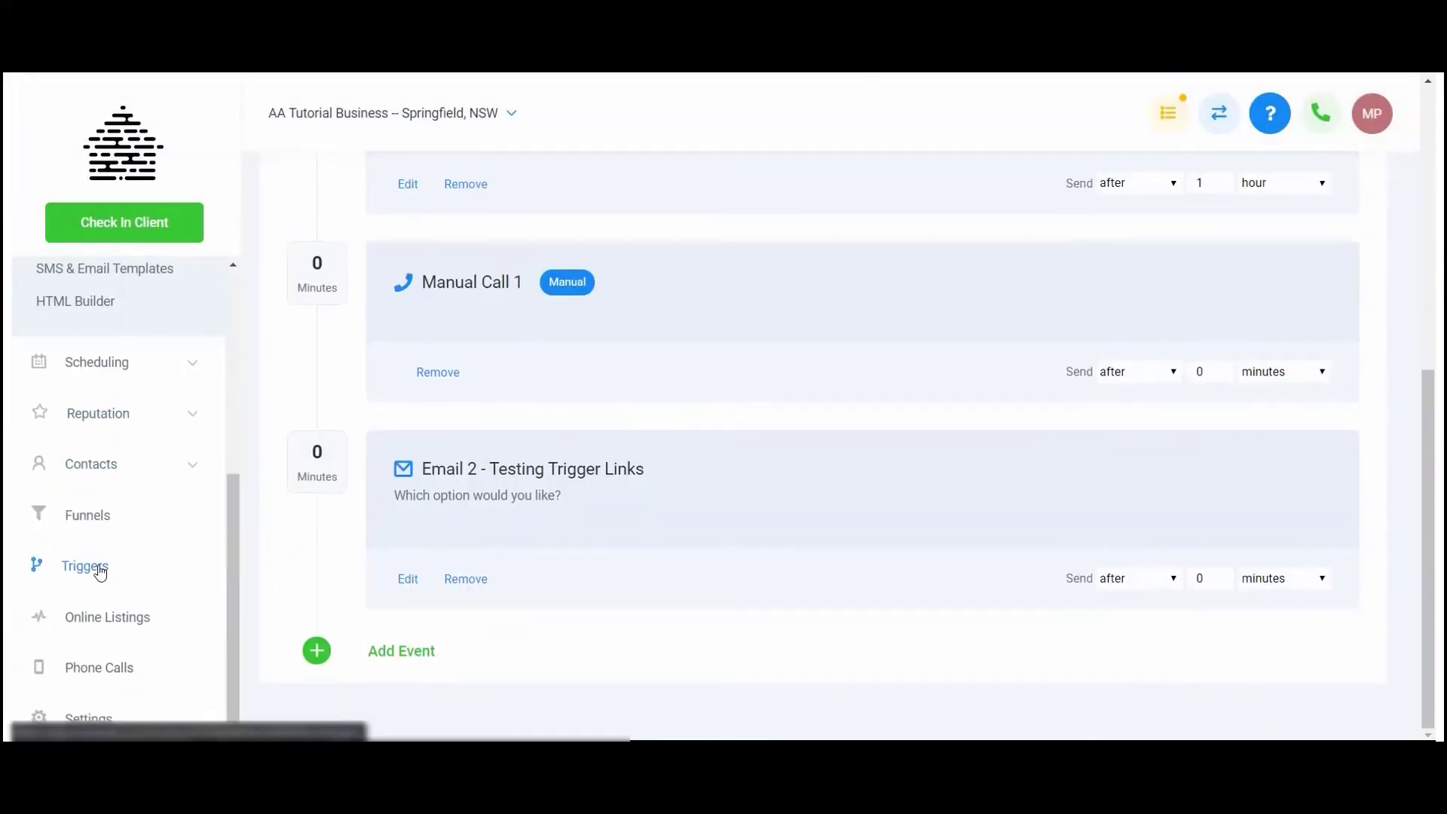
{"action": "scroll", "coordinate": [130, 354], "scroll_direction": "up", "scroll_amount": 4}
{"action": "scroll", "coordinate": [130, 354], "scroll_direction": "up", "scroll_amount": 1}
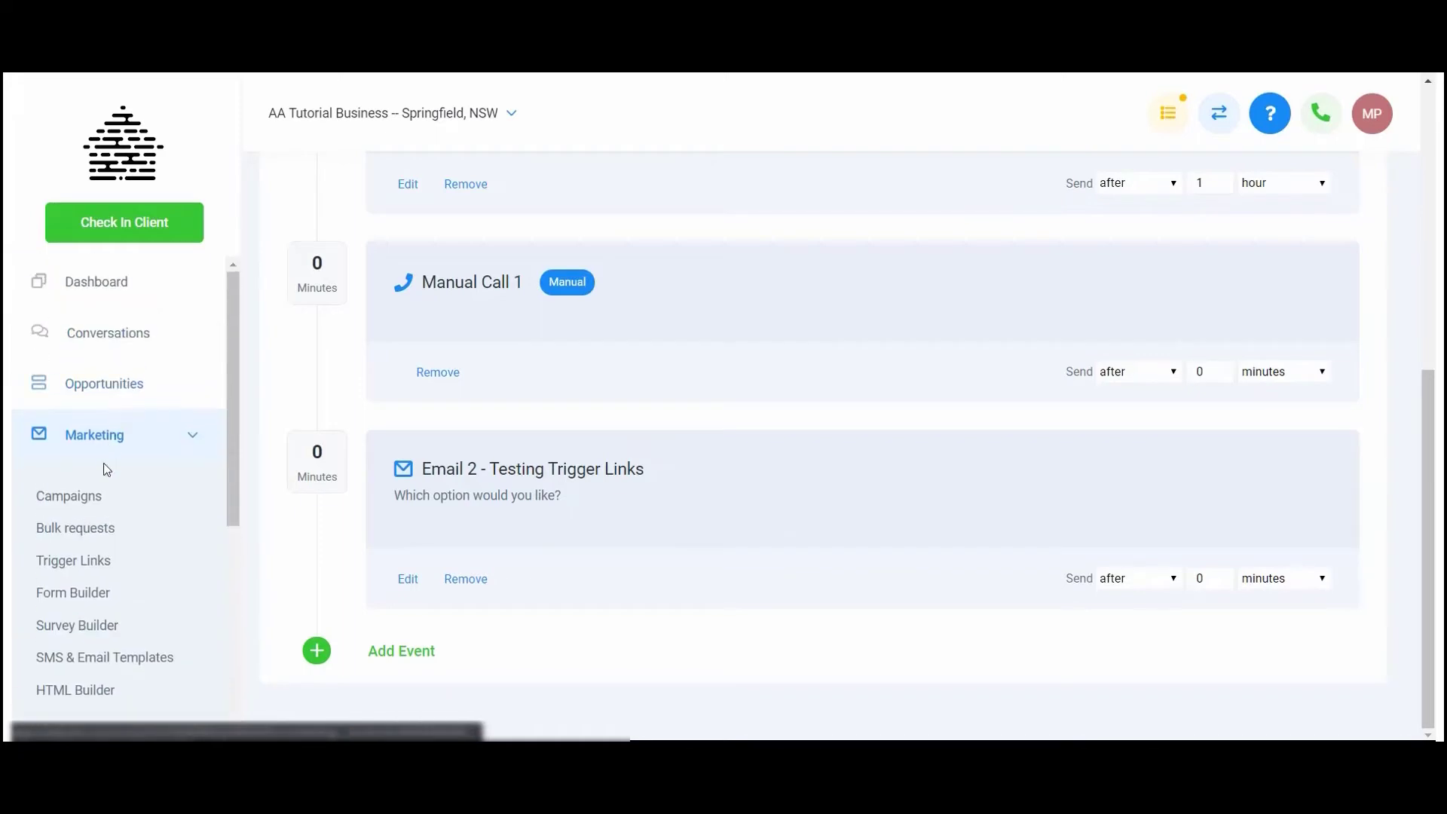
{"action": "left_click", "coordinate": [93, 565]}
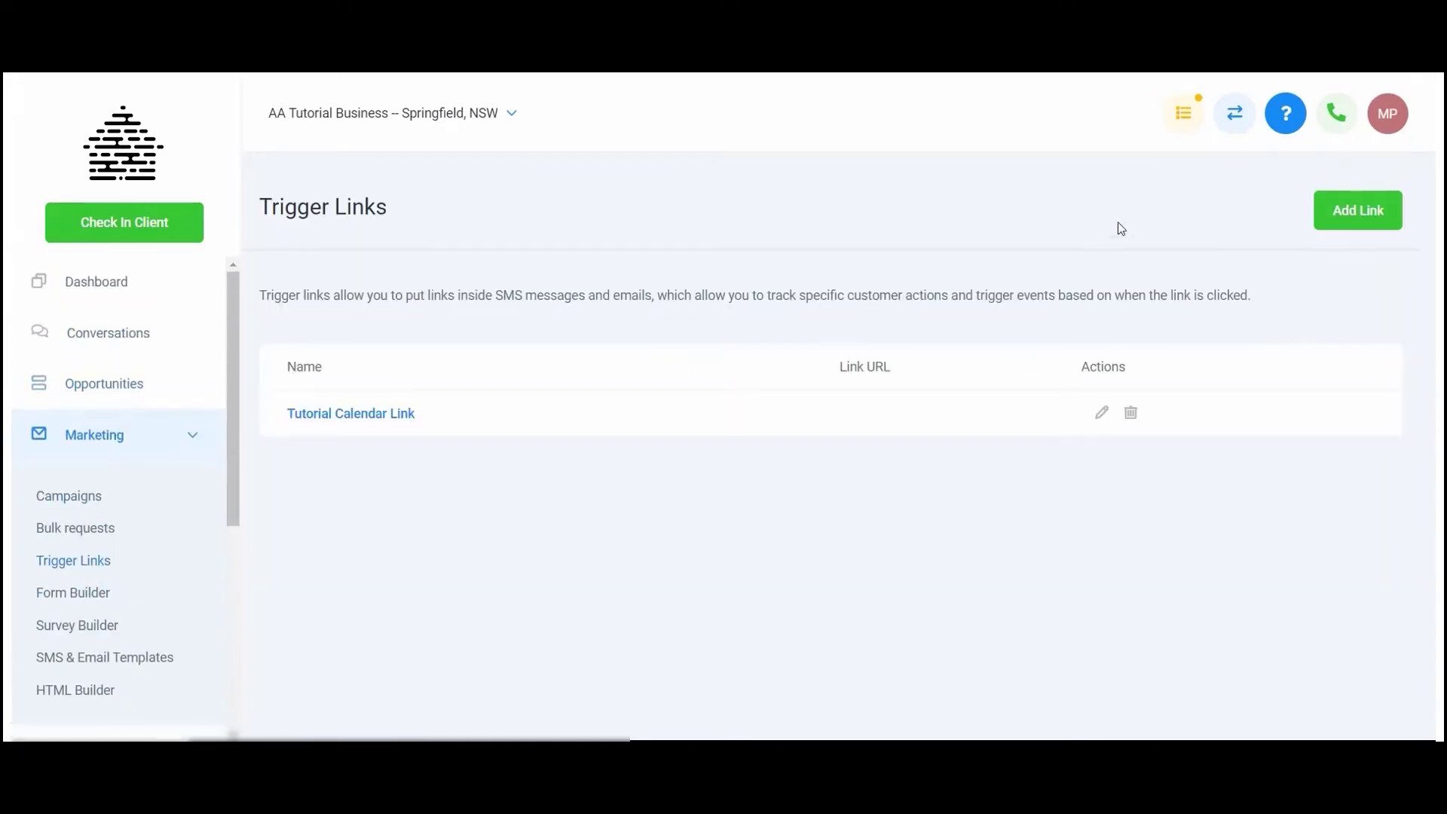
{"action": "left_click", "coordinate": [1352, 213]}
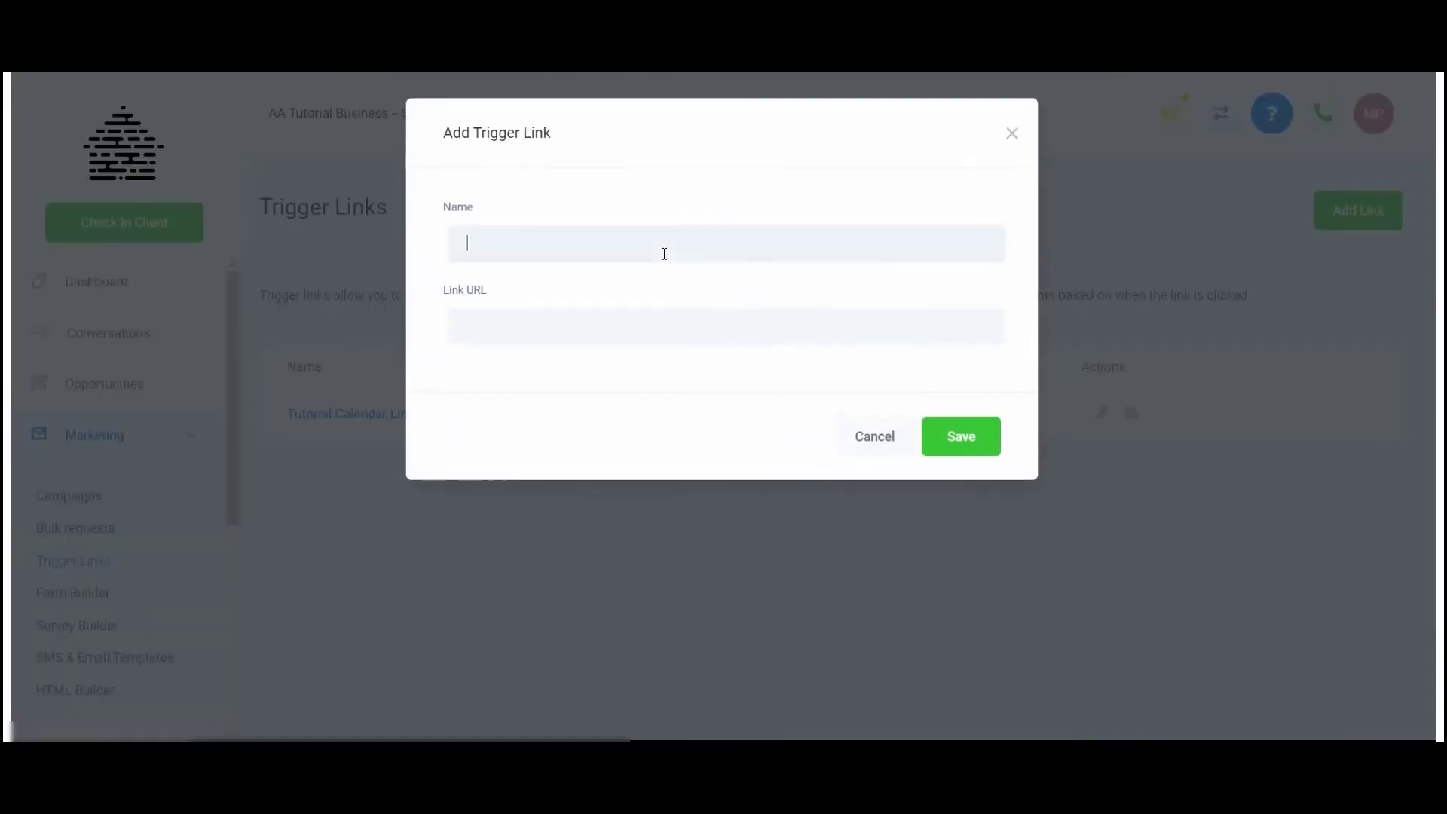
{"action": "type", "text": "Option A"}
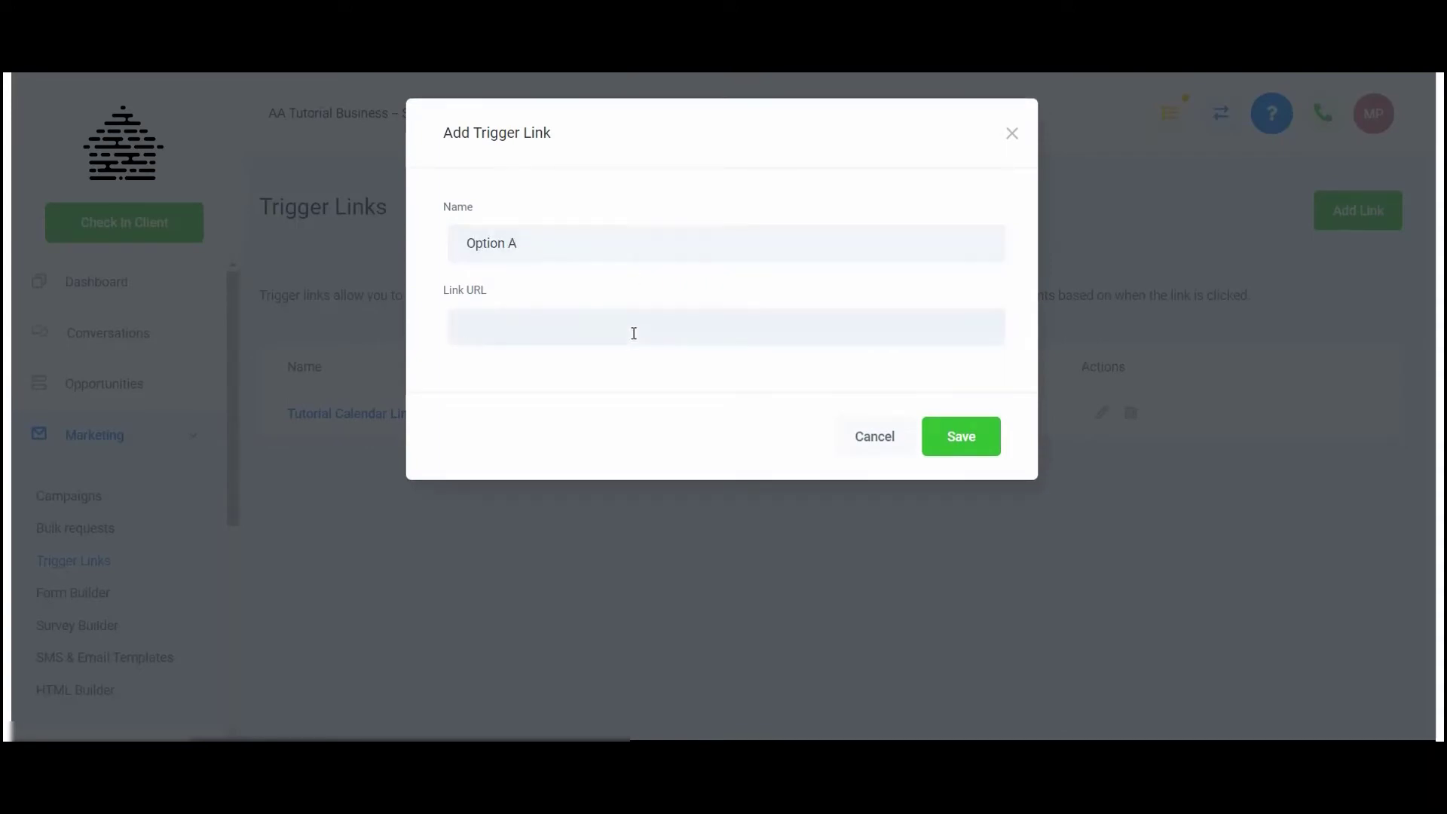
{"action": "type", "text": "www.google.com"}
{"action": "left_click", "coordinate": [957, 435]}
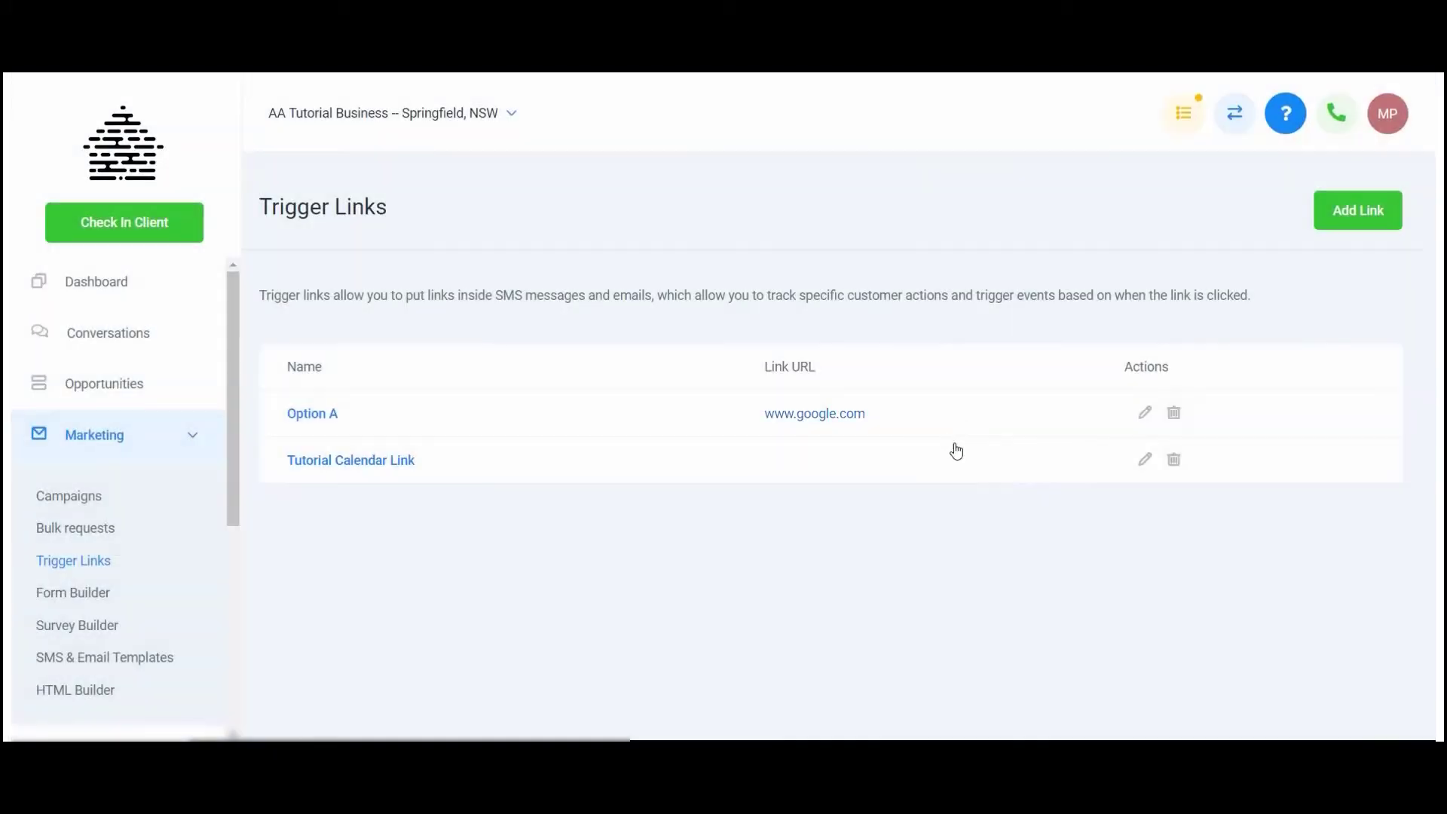
{"action": "left_click", "coordinate": [1357, 215]}
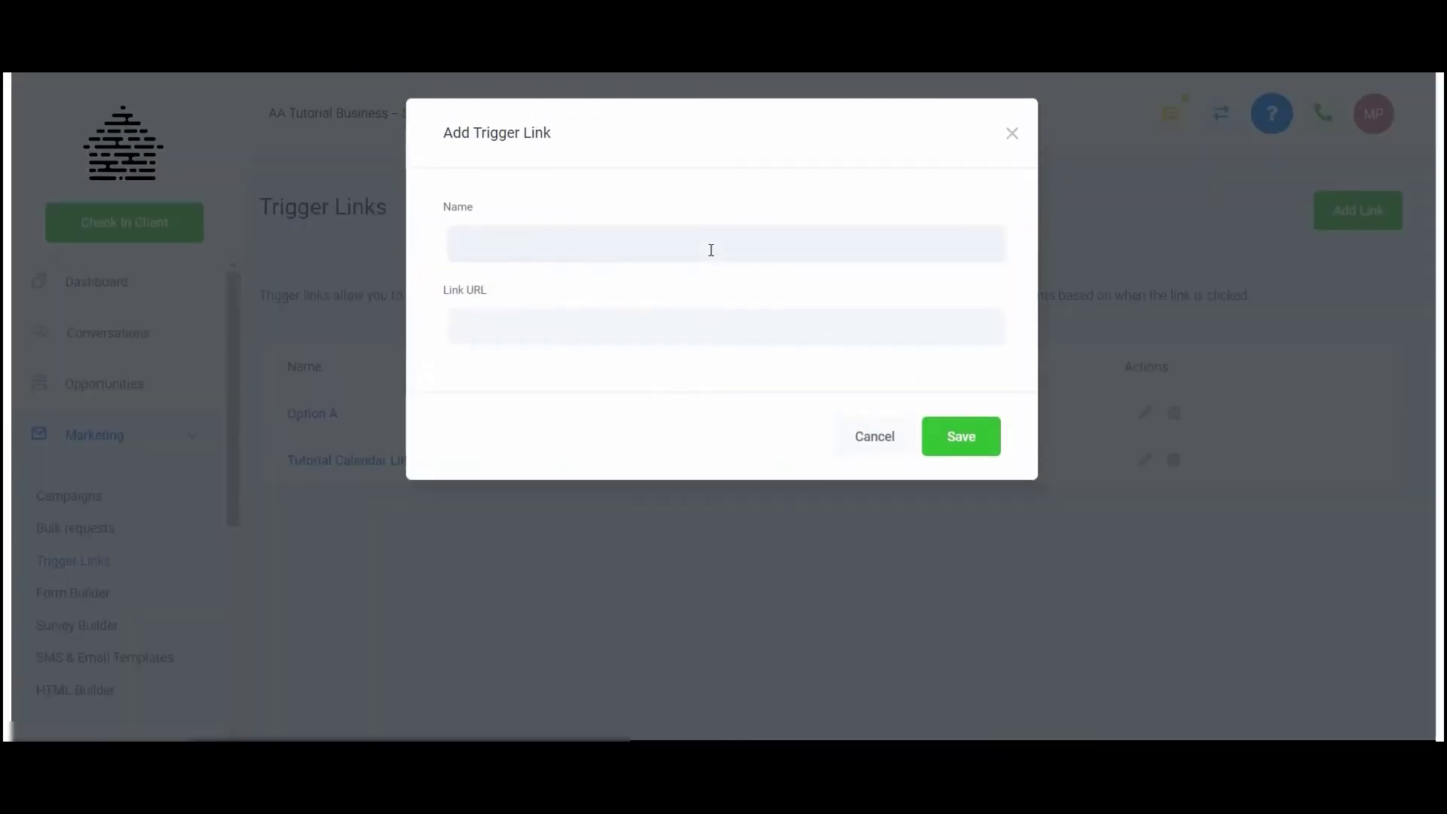
{"action": "type", "text": "Opto"}
{"action": "type", "text": "ion"}
{"action": "type", "text": " B"}
{"action": "type", "text": "www.google"}
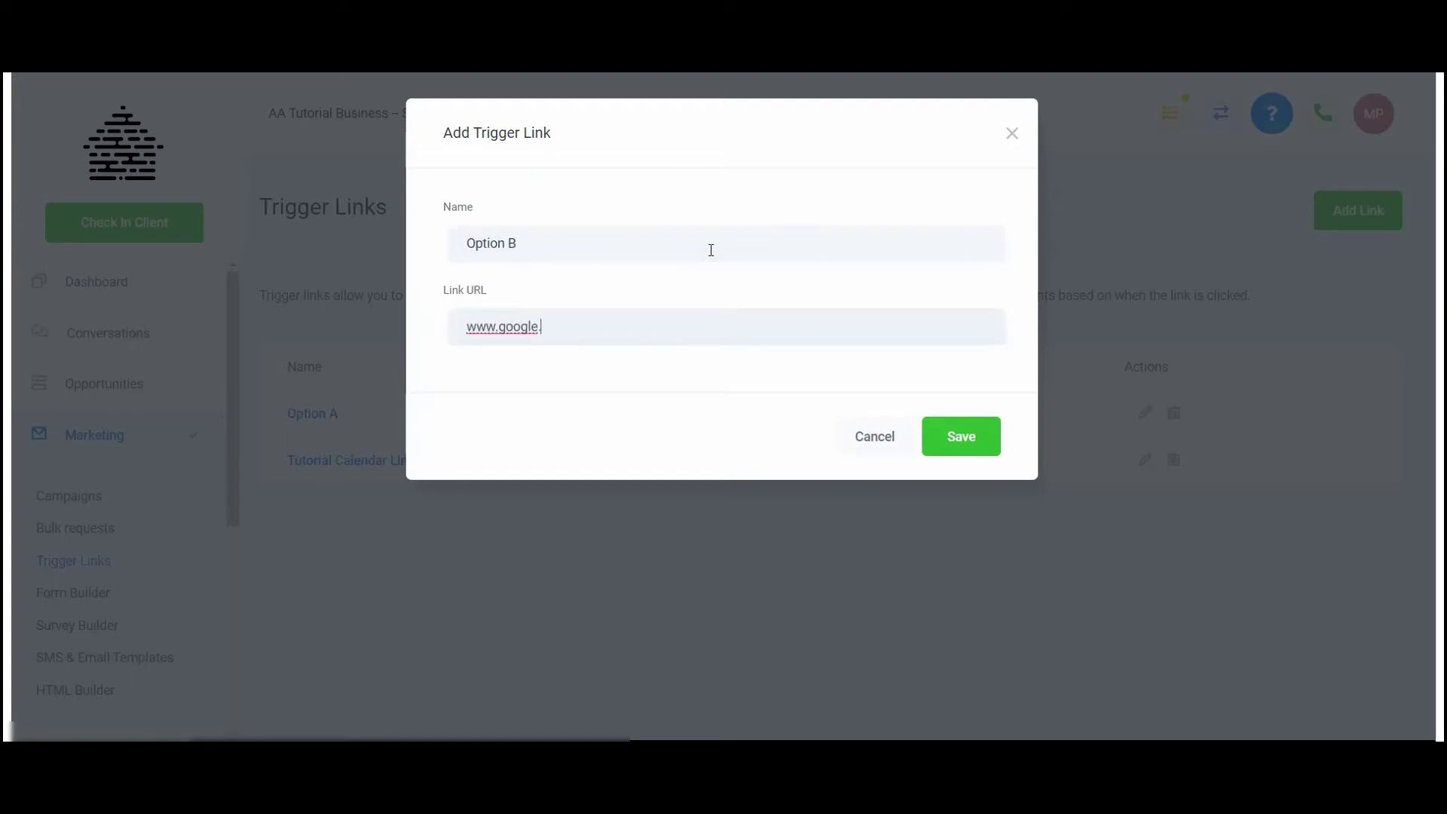
{"action": "type", "text": ".com"}
{"action": "left_click", "coordinate": [960, 440]}
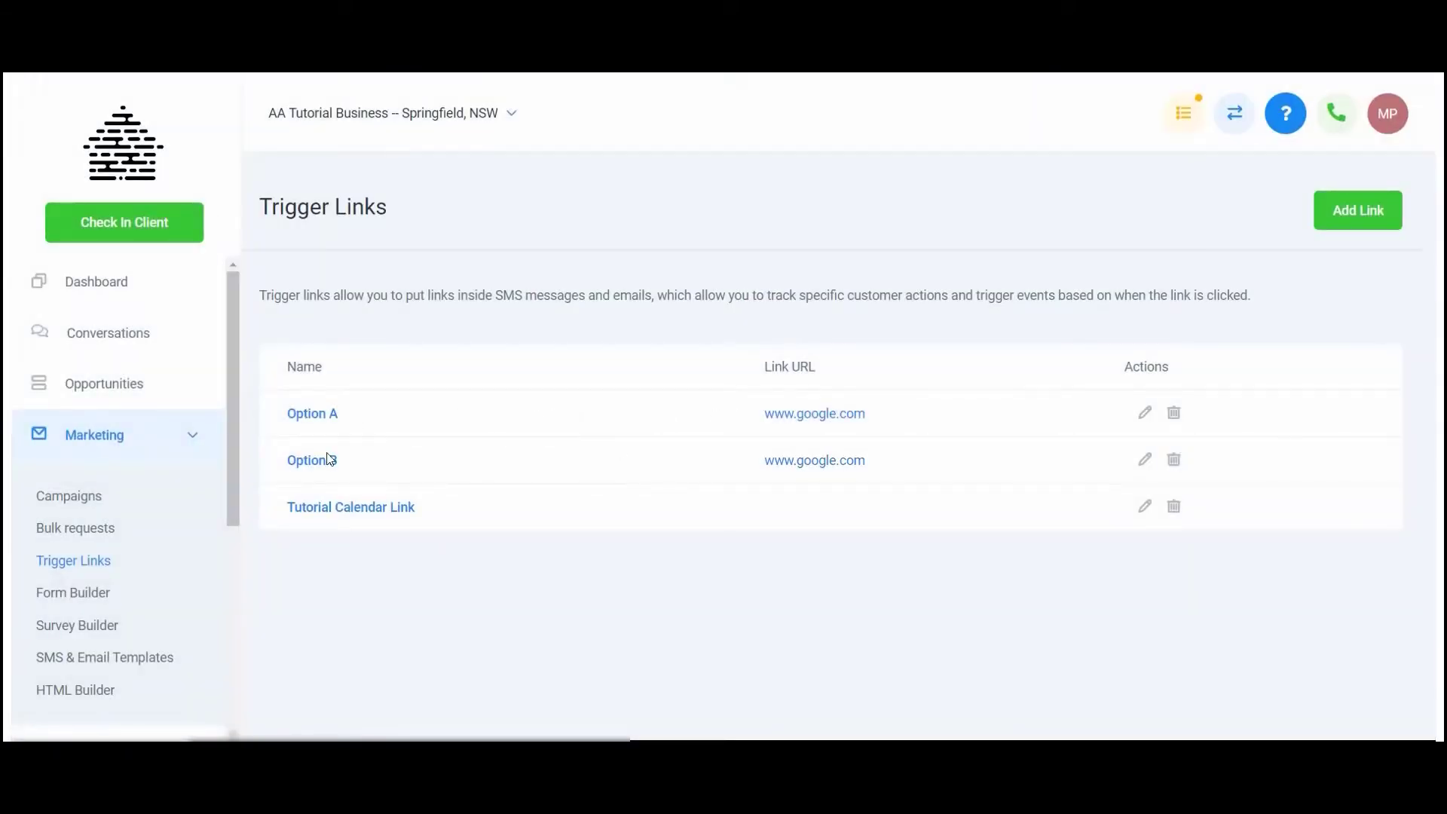
Return to Tutorial New Campaign and open the "Email 2 - Testing Trigger Links" event for editing.
{"action": "left_click", "coordinate": [90, 500]}
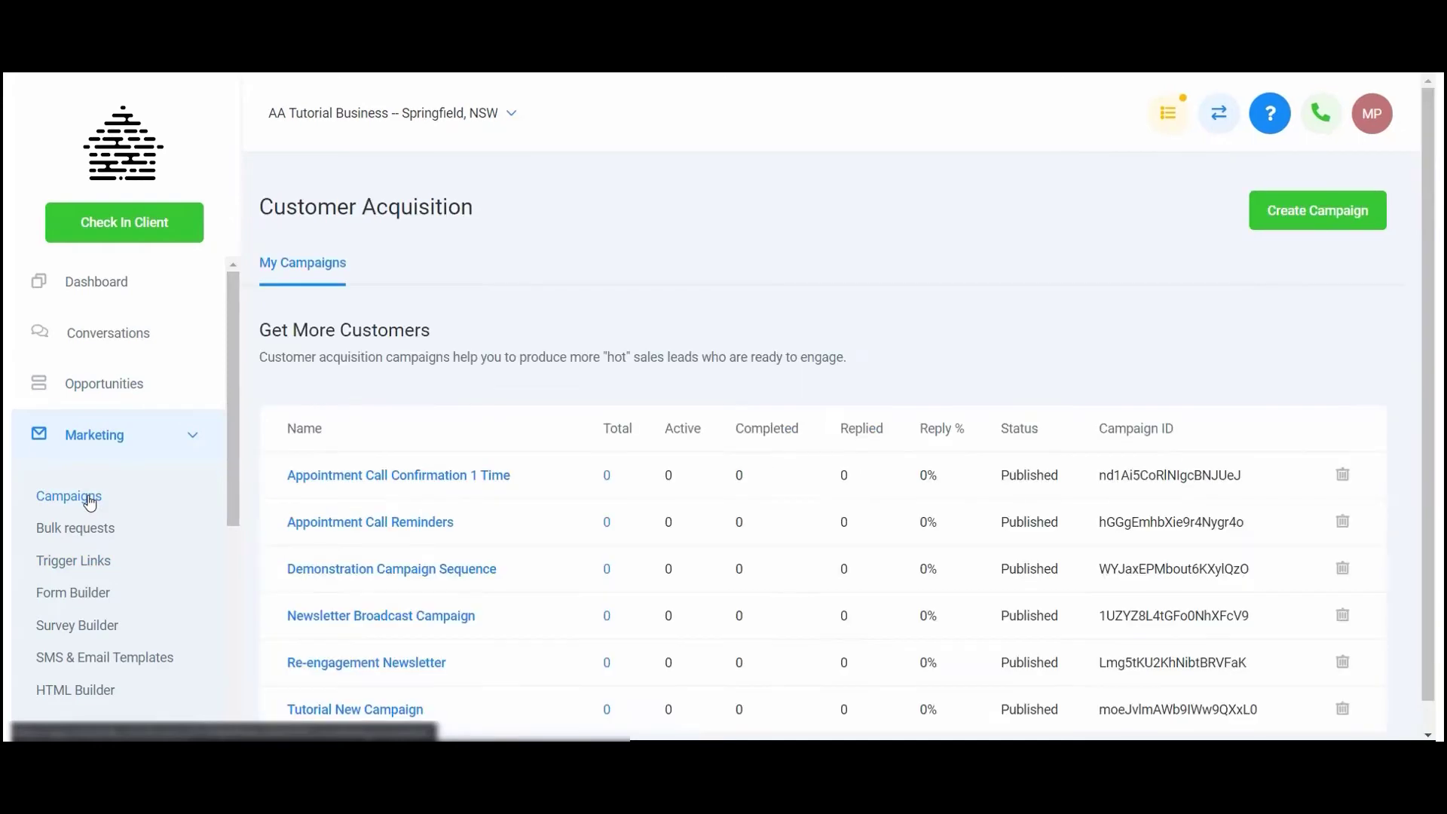
{"action": "scroll", "coordinate": [347, 549], "scroll_direction": "down", "scroll_amount": 1}
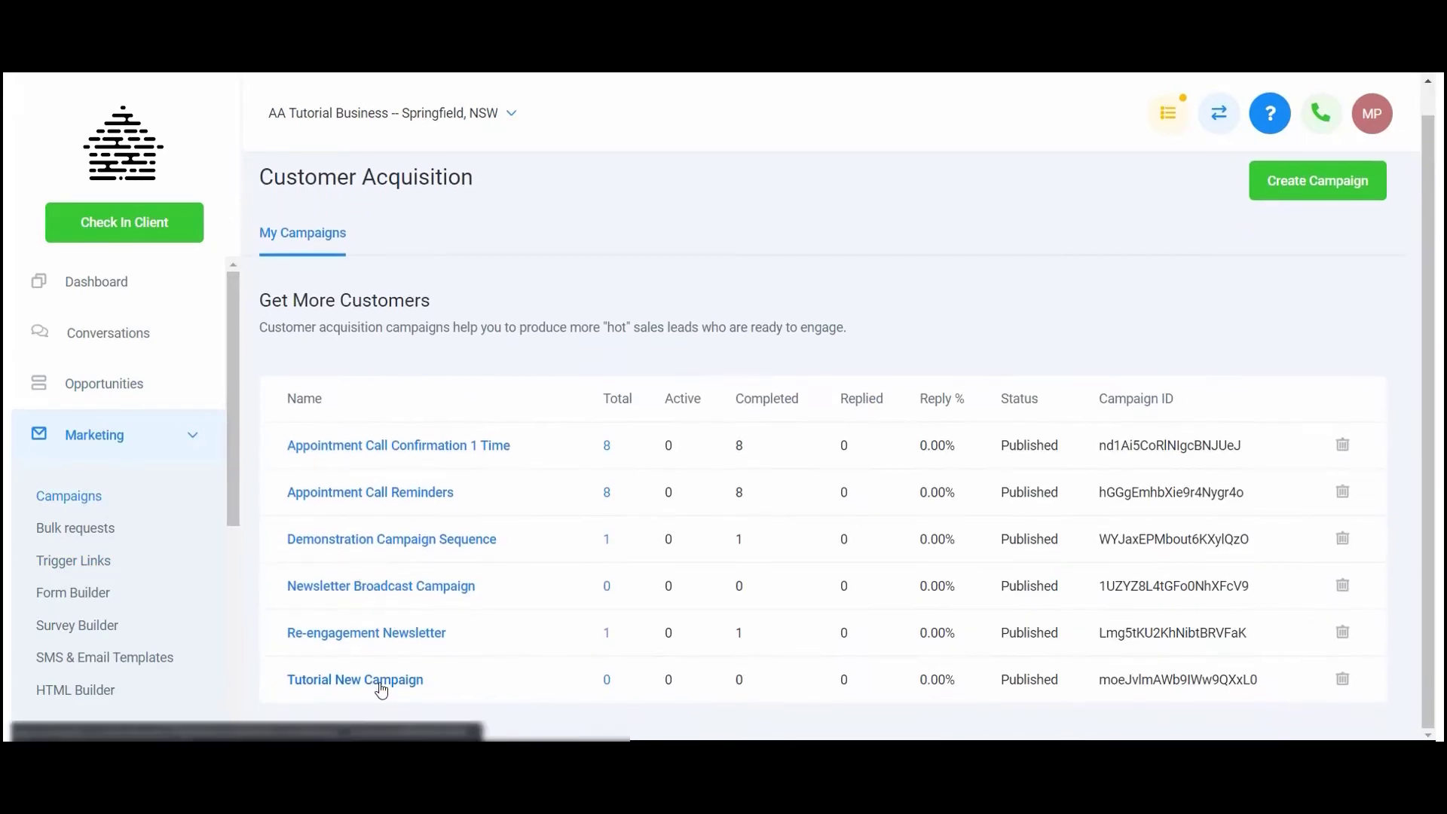
{"action": "left_click", "coordinate": [380, 686]}
{"action": "scroll", "coordinate": [477, 573], "scroll_direction": "down", "scroll_amount": 6}
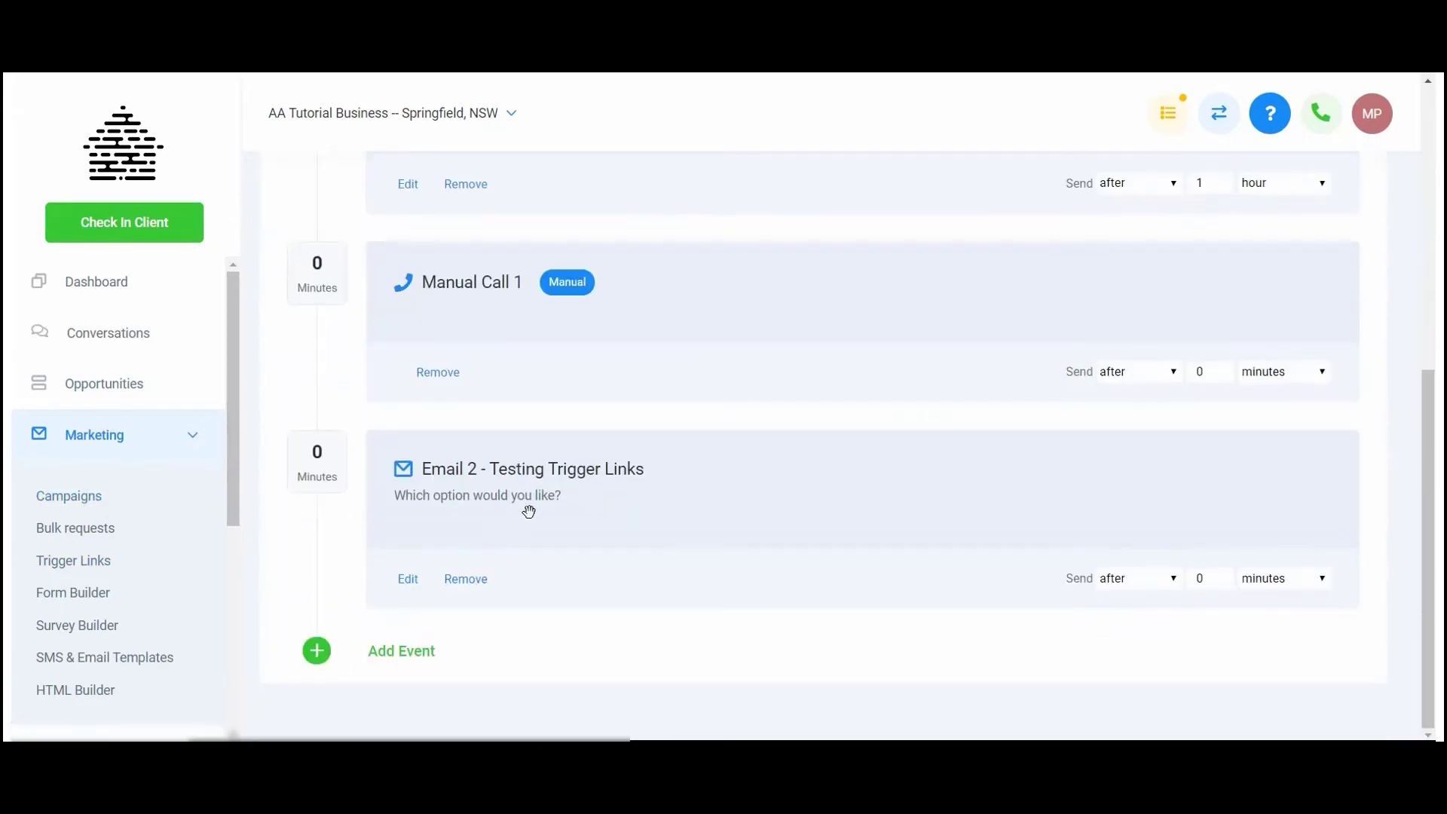
{"action": "left_click", "coordinate": [404, 579]}
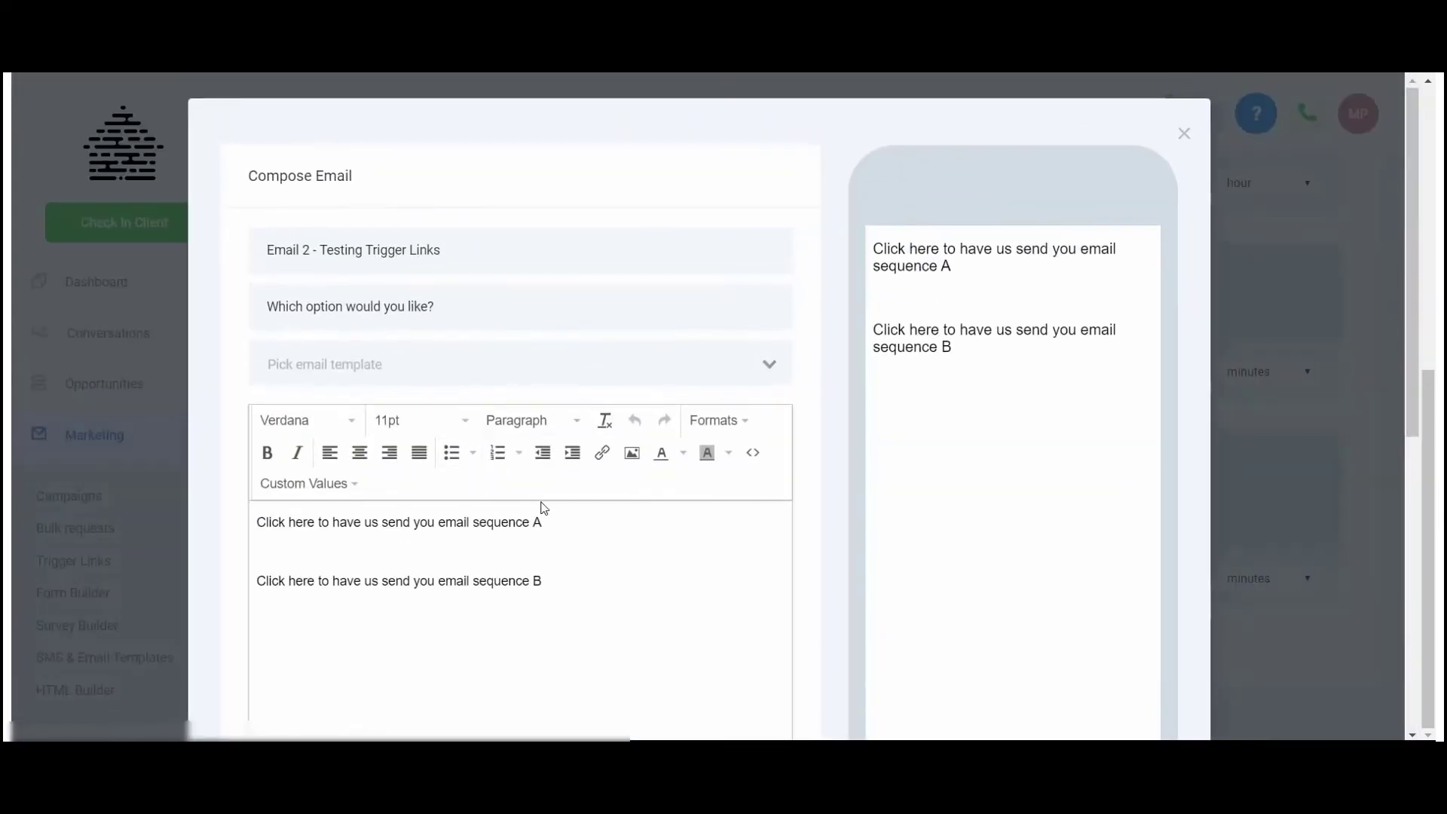
Link the text "Click here to have us send you email sequence A" to the Option A trigger link.
{"action": "left_click_drag", "start_coordinate": [544, 522], "coordinate": [254, 527]}
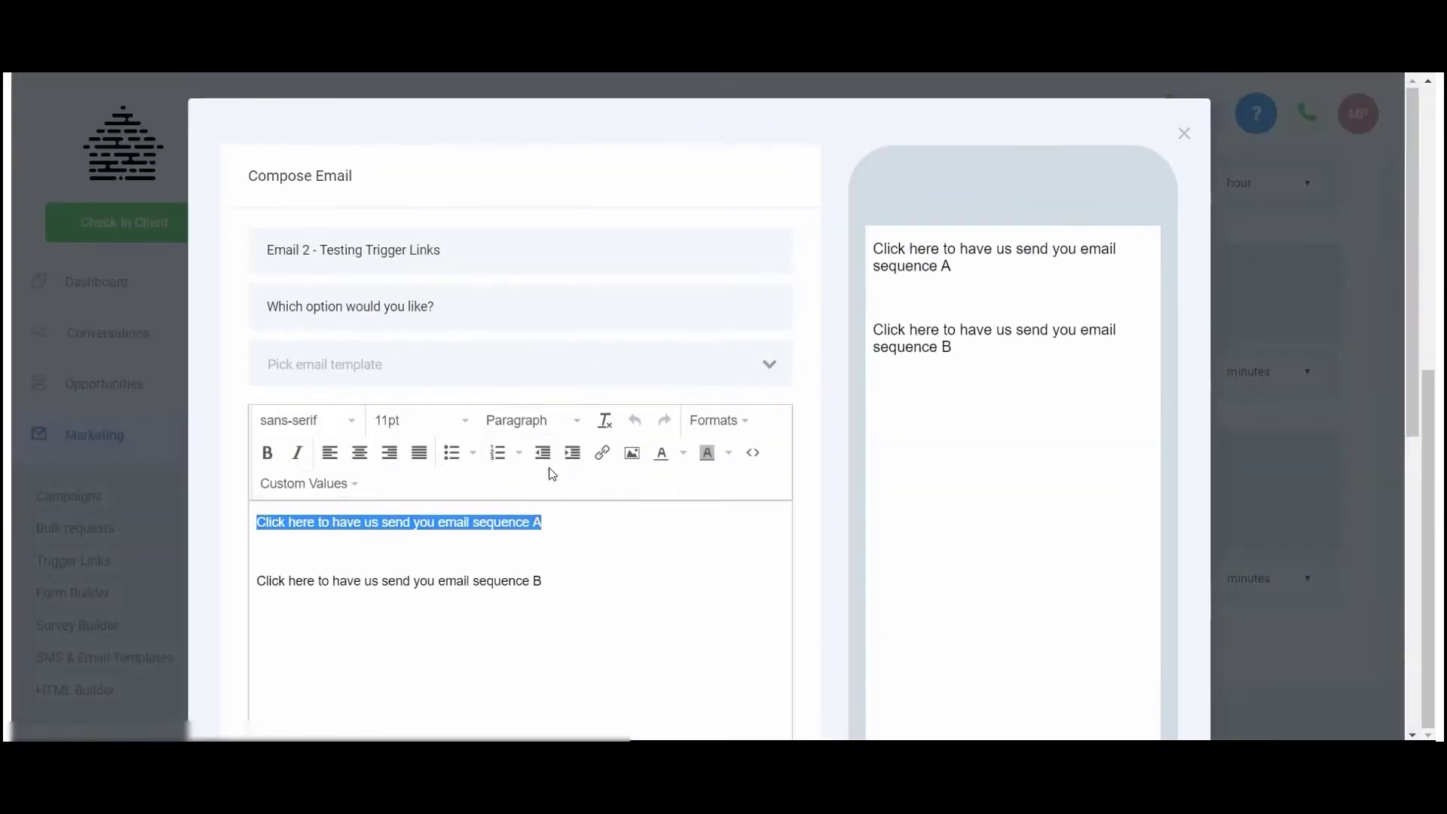
{"action": "left_click", "coordinate": [602, 453]}
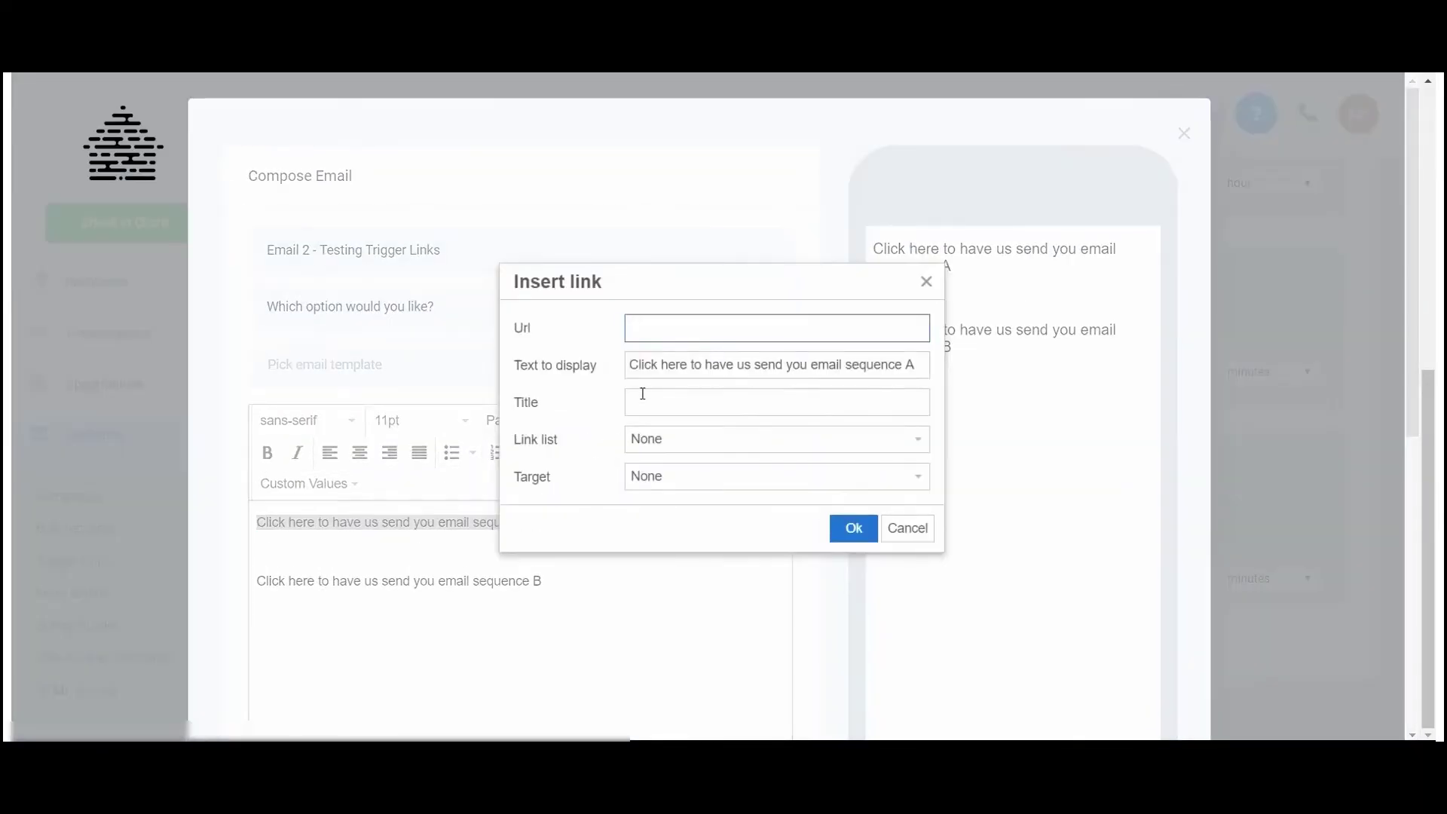
{"action": "left_click", "coordinate": [702, 443]}
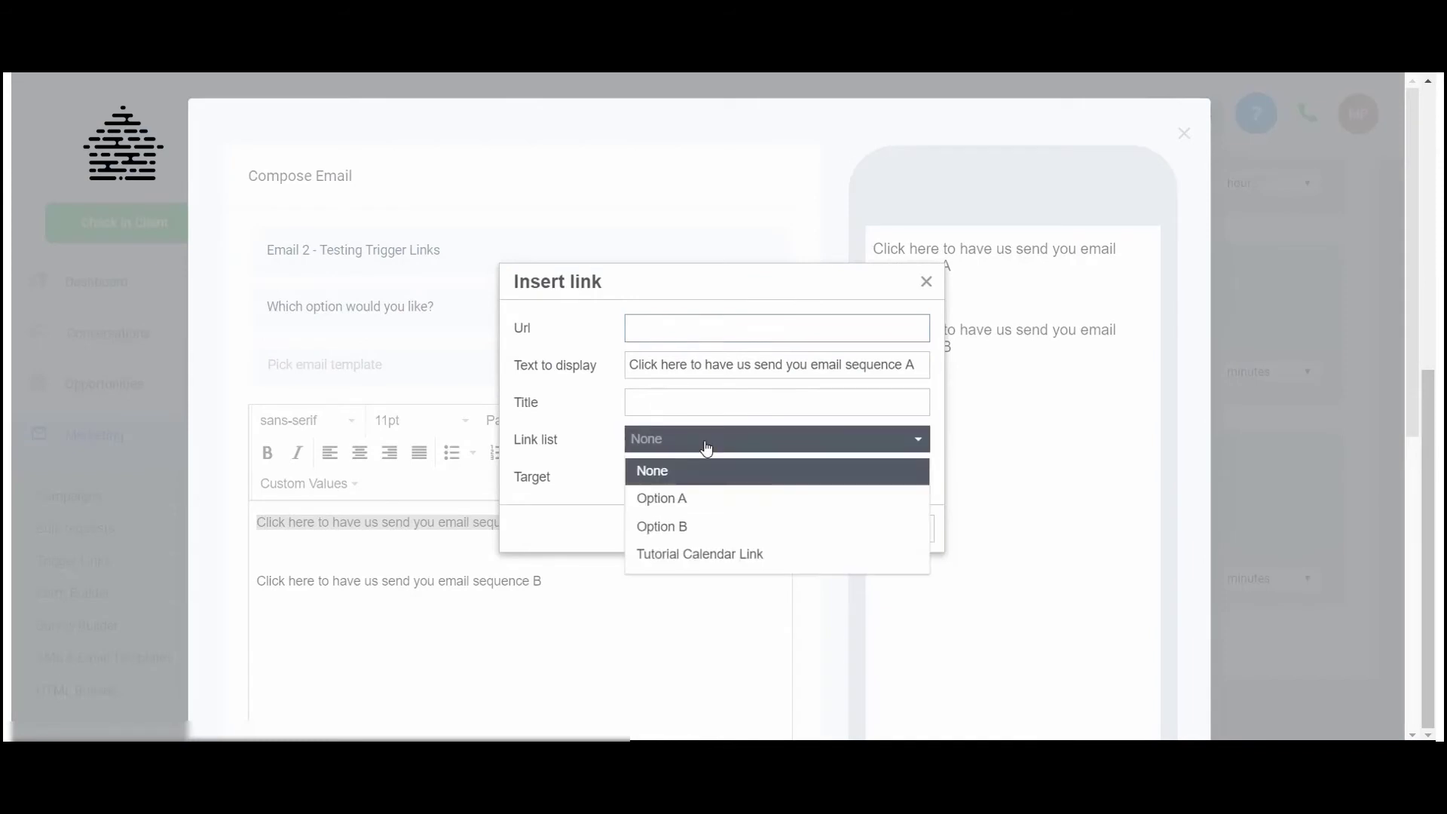
{"action": "left_click", "coordinate": [699, 503]}
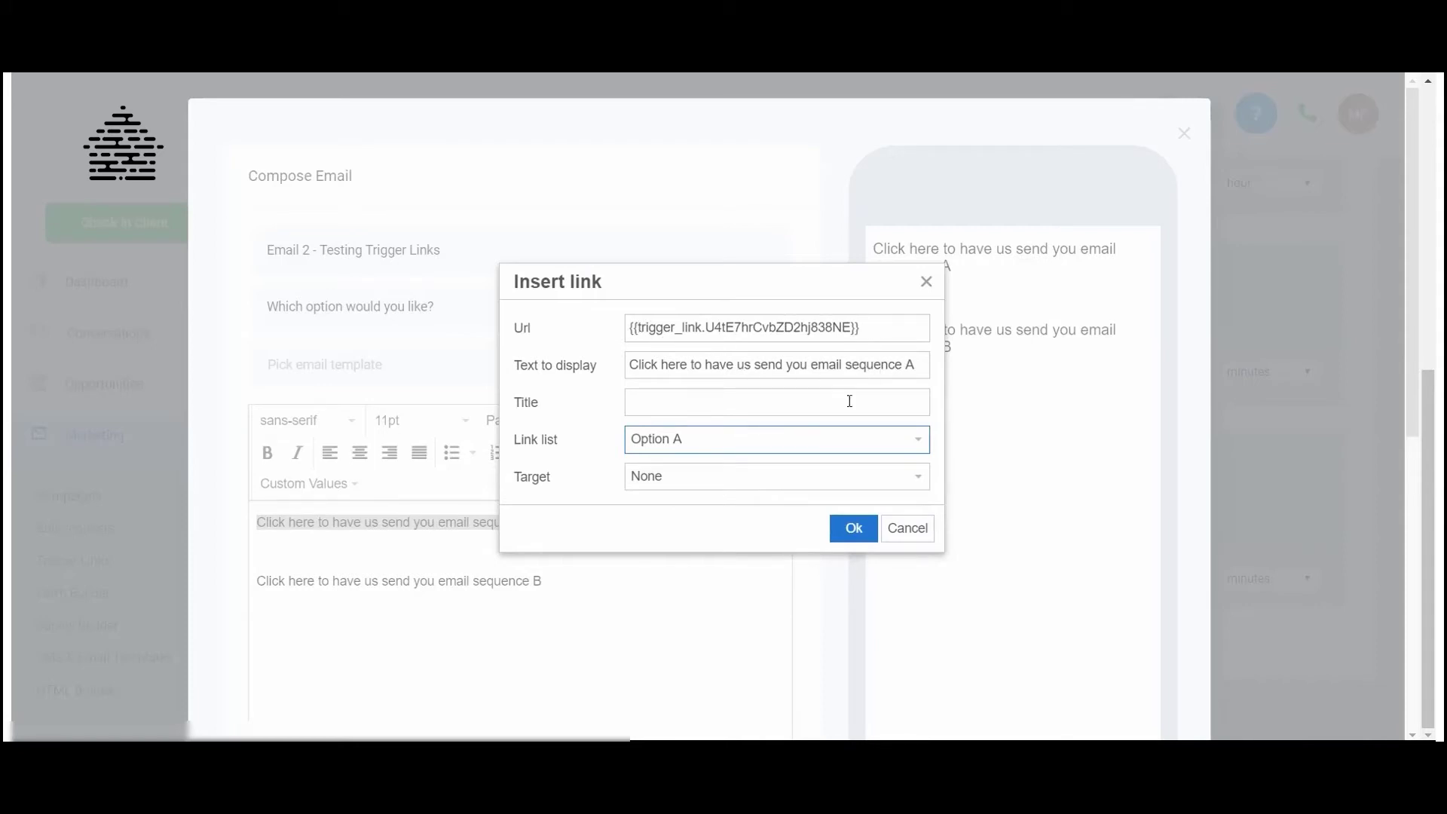
{"action": "left_click", "coordinate": [853, 532]}
{"action": "left_click", "coordinate": [605, 582]}
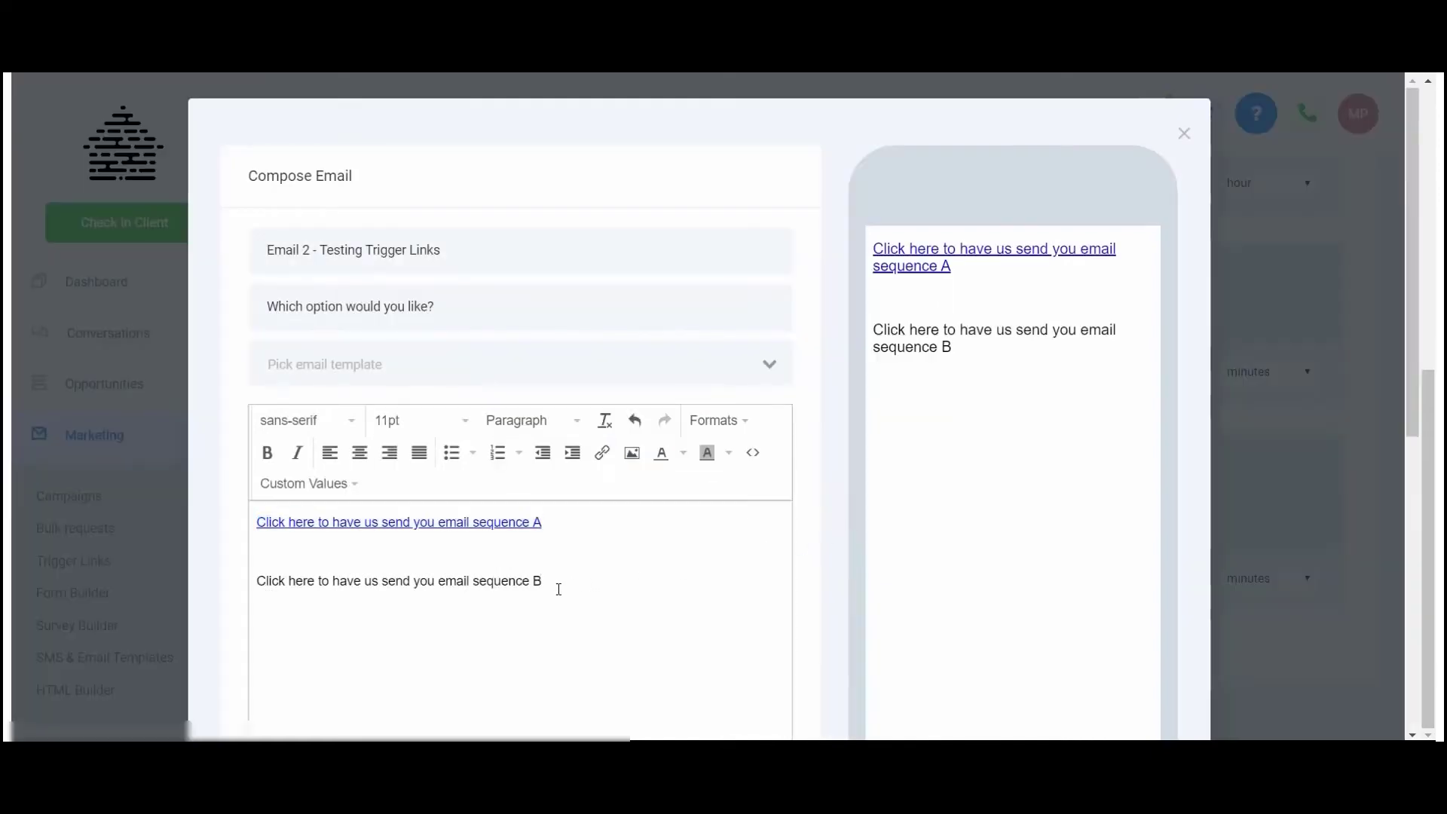
Link the text "Click here to have us send you email sequence B" to the Option B trigger link and save the email.
{"action": "left_click_drag", "start_coordinate": [559, 588], "coordinate": [254, 572]}
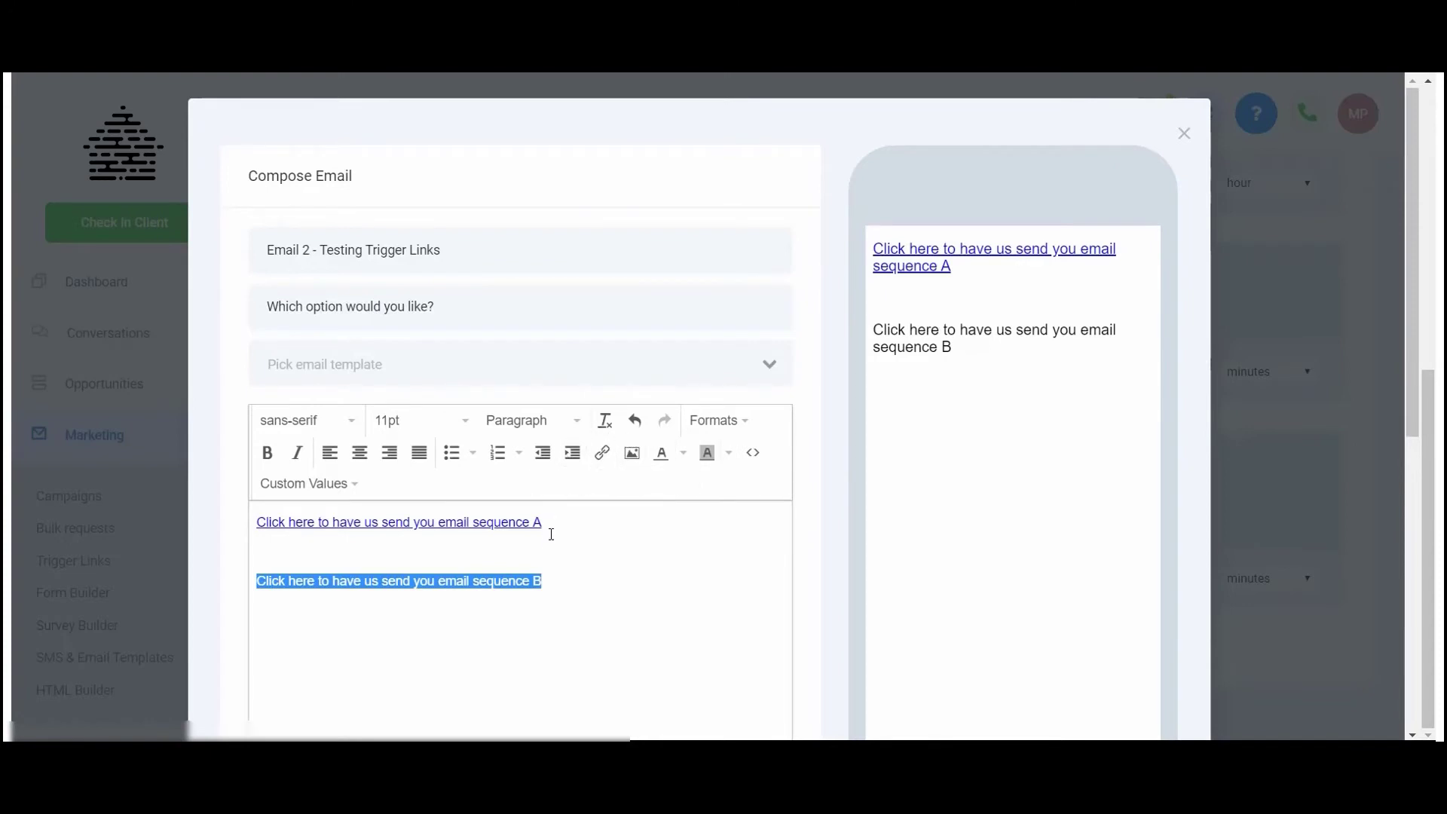
{"action": "left_click", "coordinate": [602, 452]}
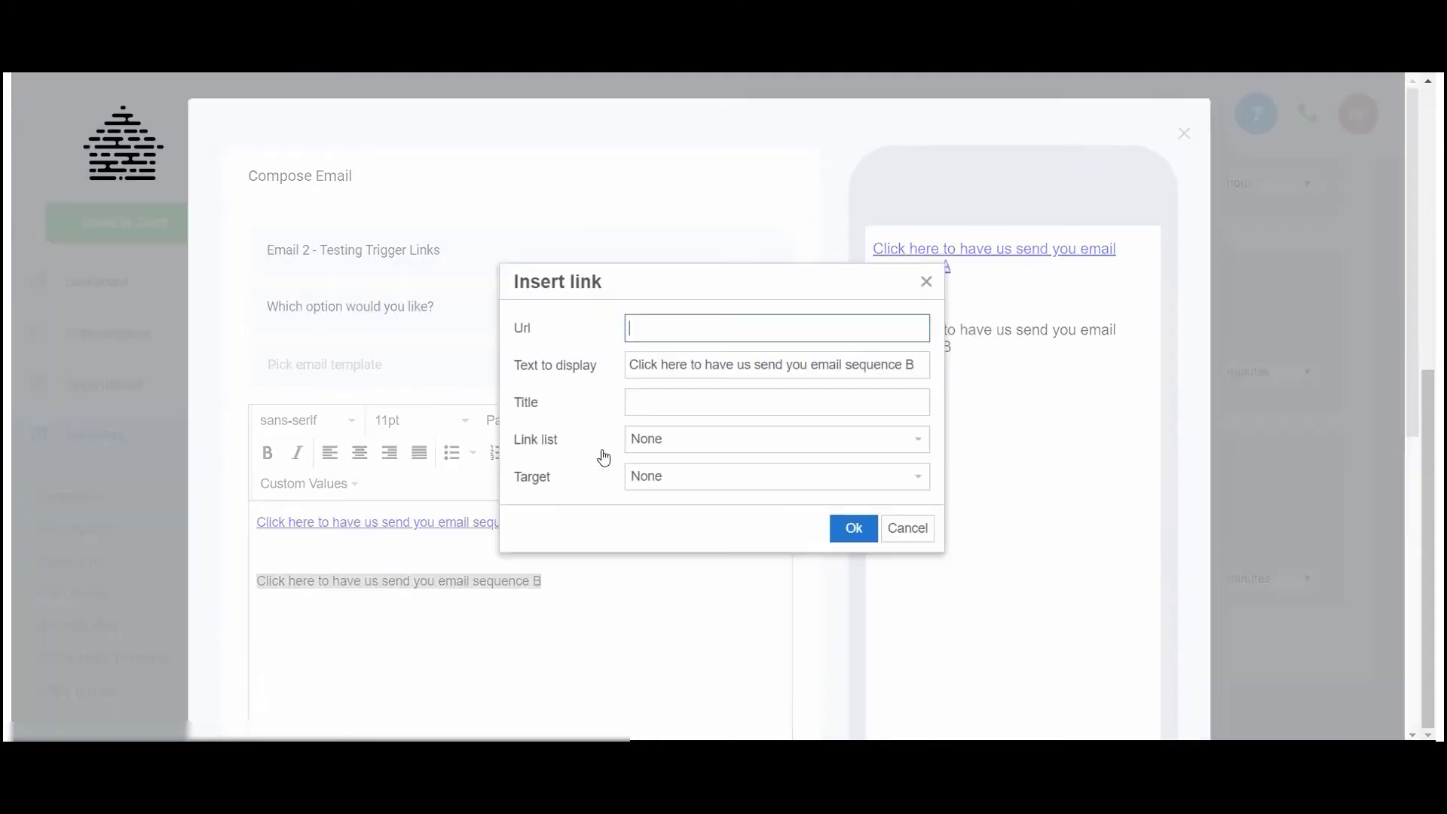
{"action": "left_click", "coordinate": [678, 445]}
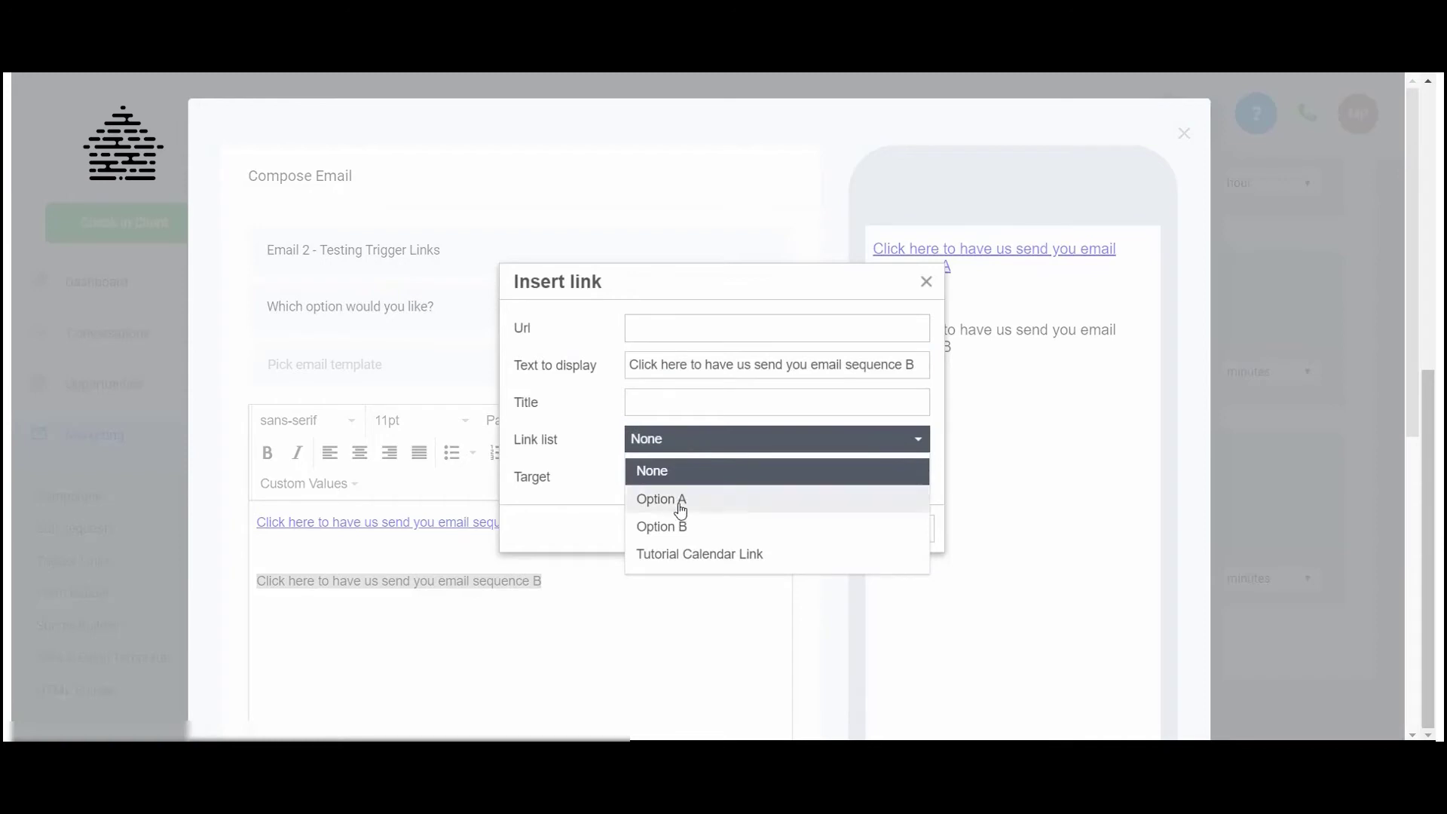
{"action": "left_click", "coordinate": [678, 527]}
{"action": "left_click", "coordinate": [847, 529]}
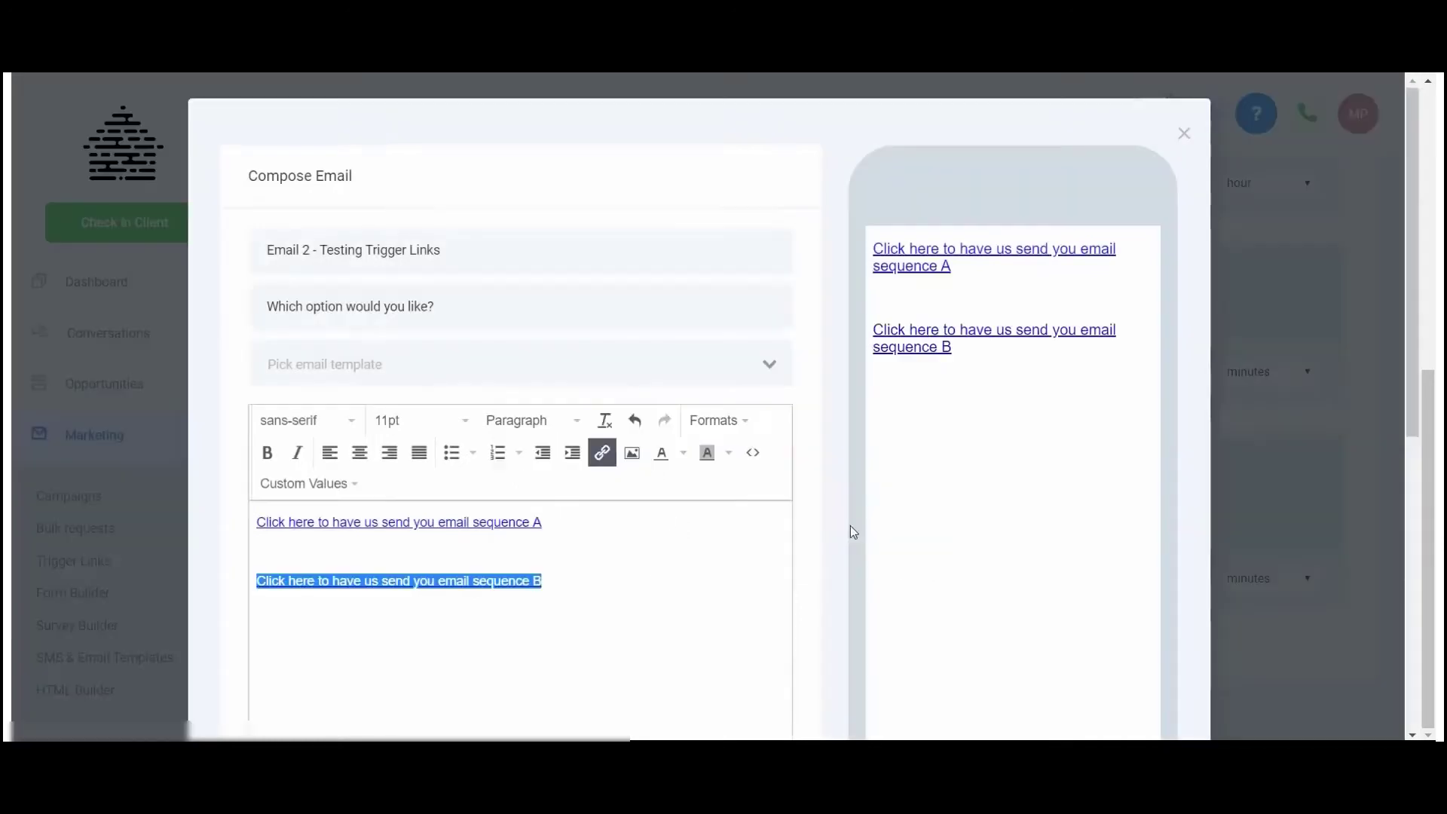
{"action": "left_click", "coordinate": [659, 537]}
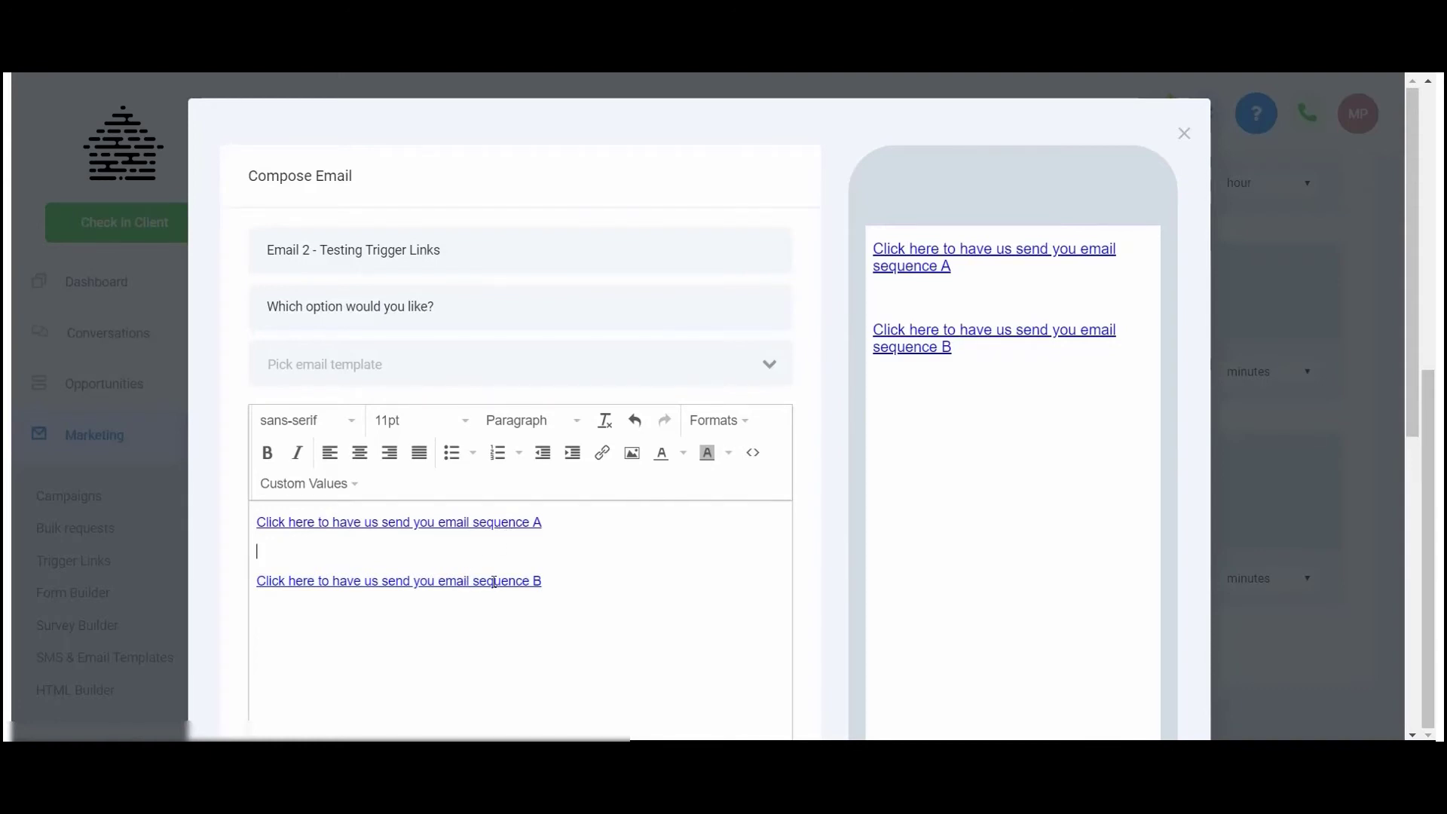
{"action": "scroll", "coordinate": [611, 533], "scroll_direction": "down", "scroll_amount": 6}
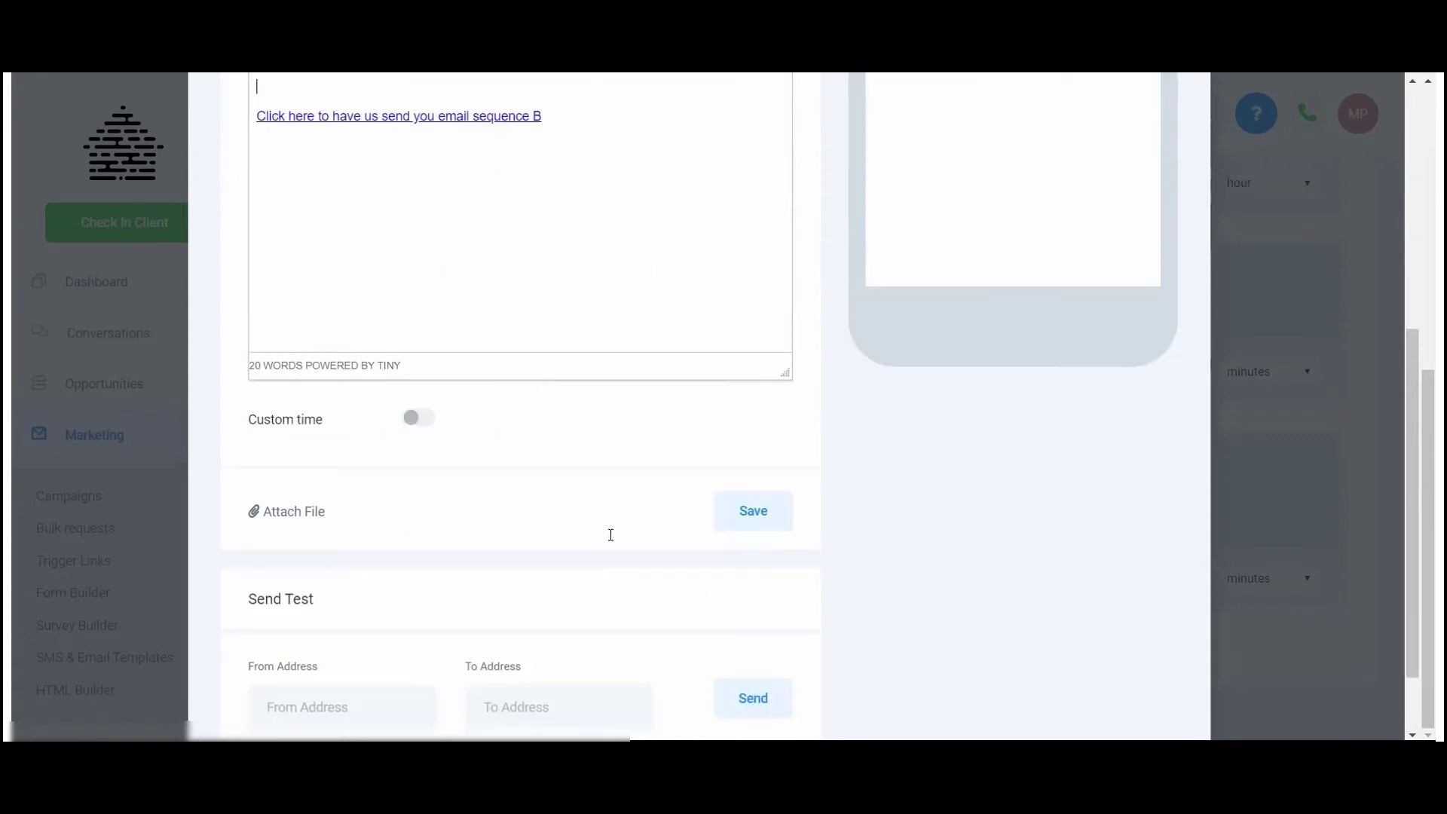
{"action": "left_click", "coordinate": [757, 418]}
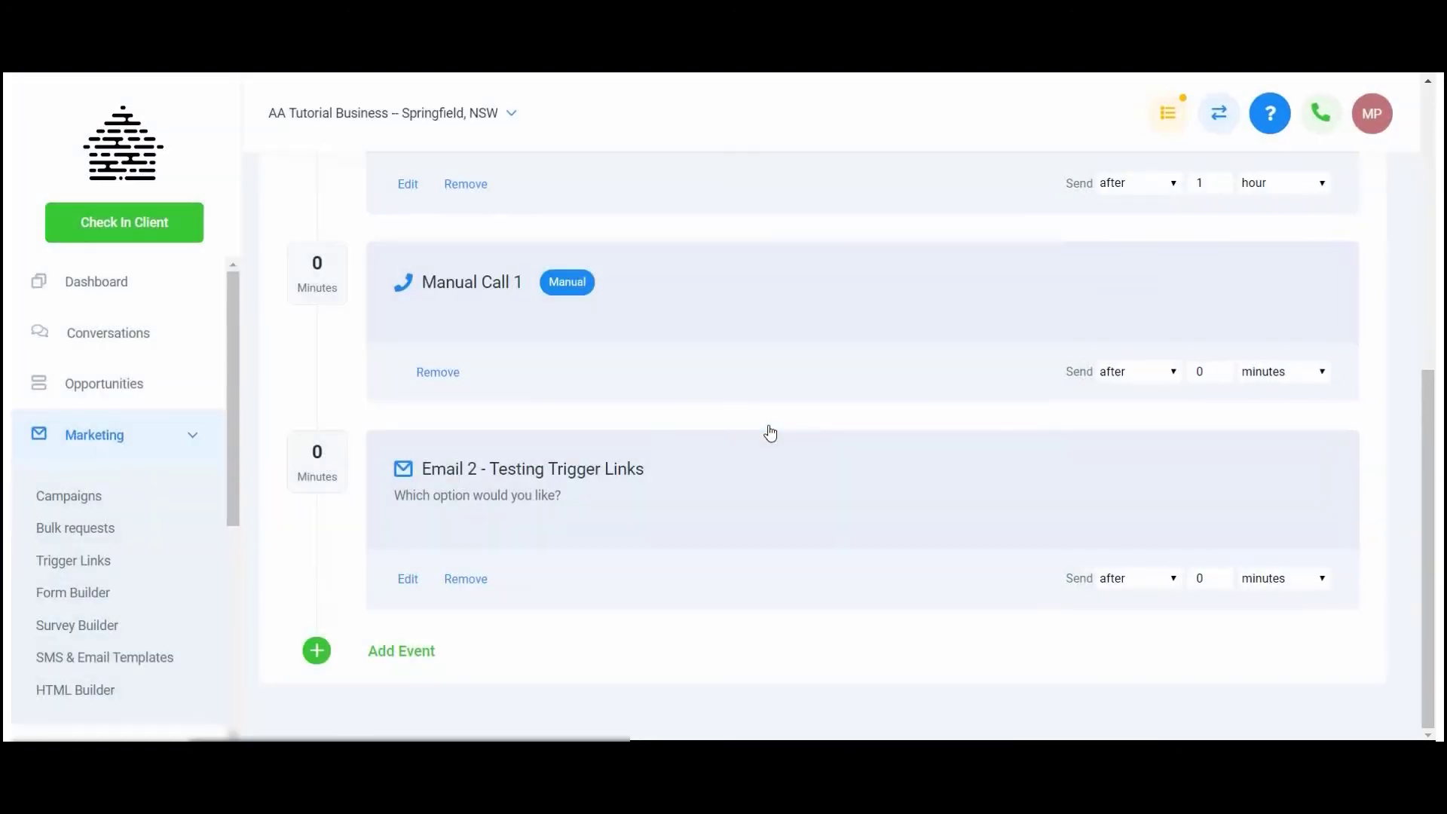
Create a new basic trigger rule named "Option A requested".
{"action": "scroll", "coordinate": [121, 566], "scroll_direction": "down", "scroll_amount": 5}
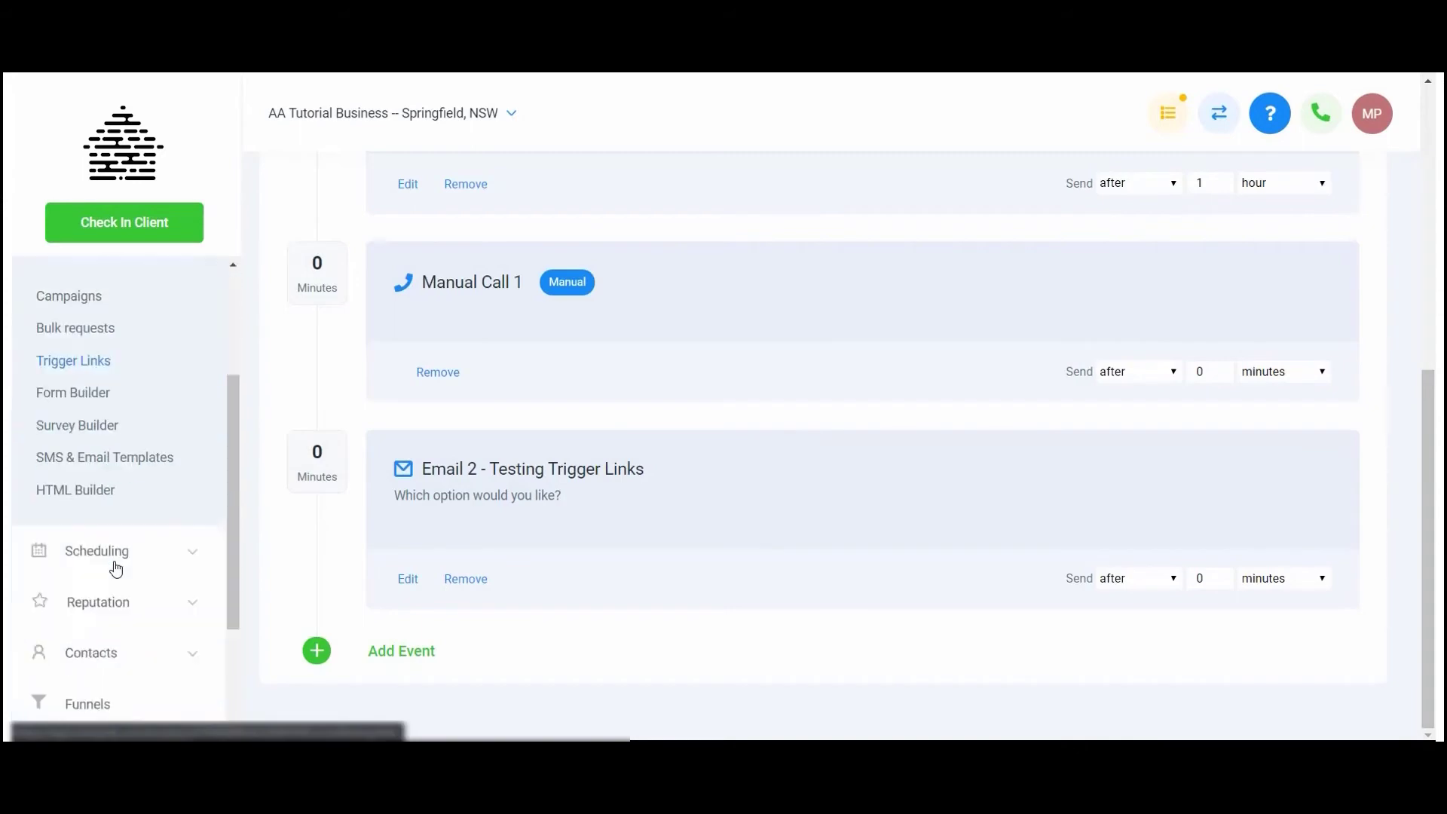
{"action": "left_click", "coordinate": [97, 584]}
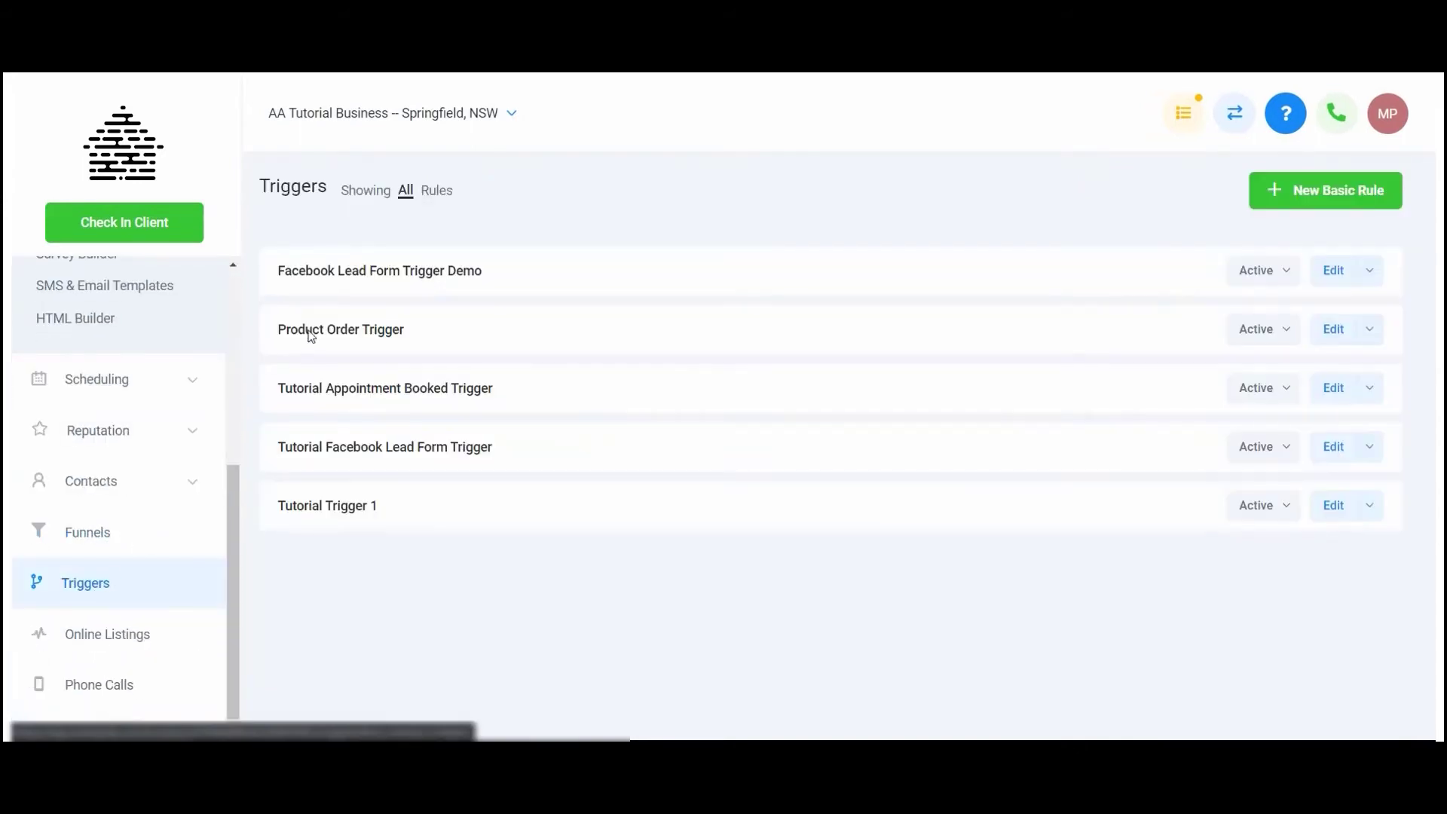
{"action": "left_click", "coordinate": [1331, 199]}
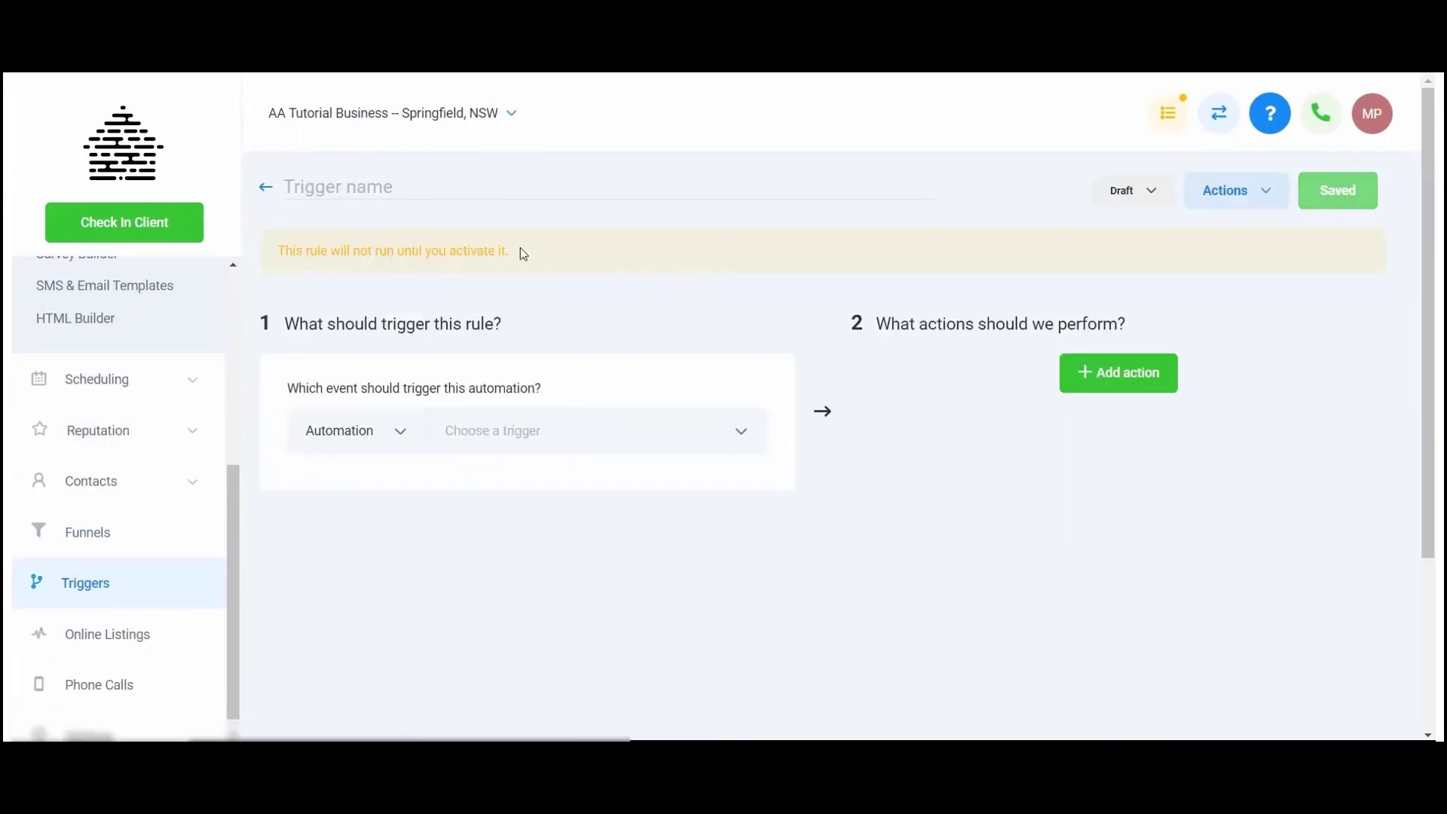
{"action": "type", "text": "Opt"}
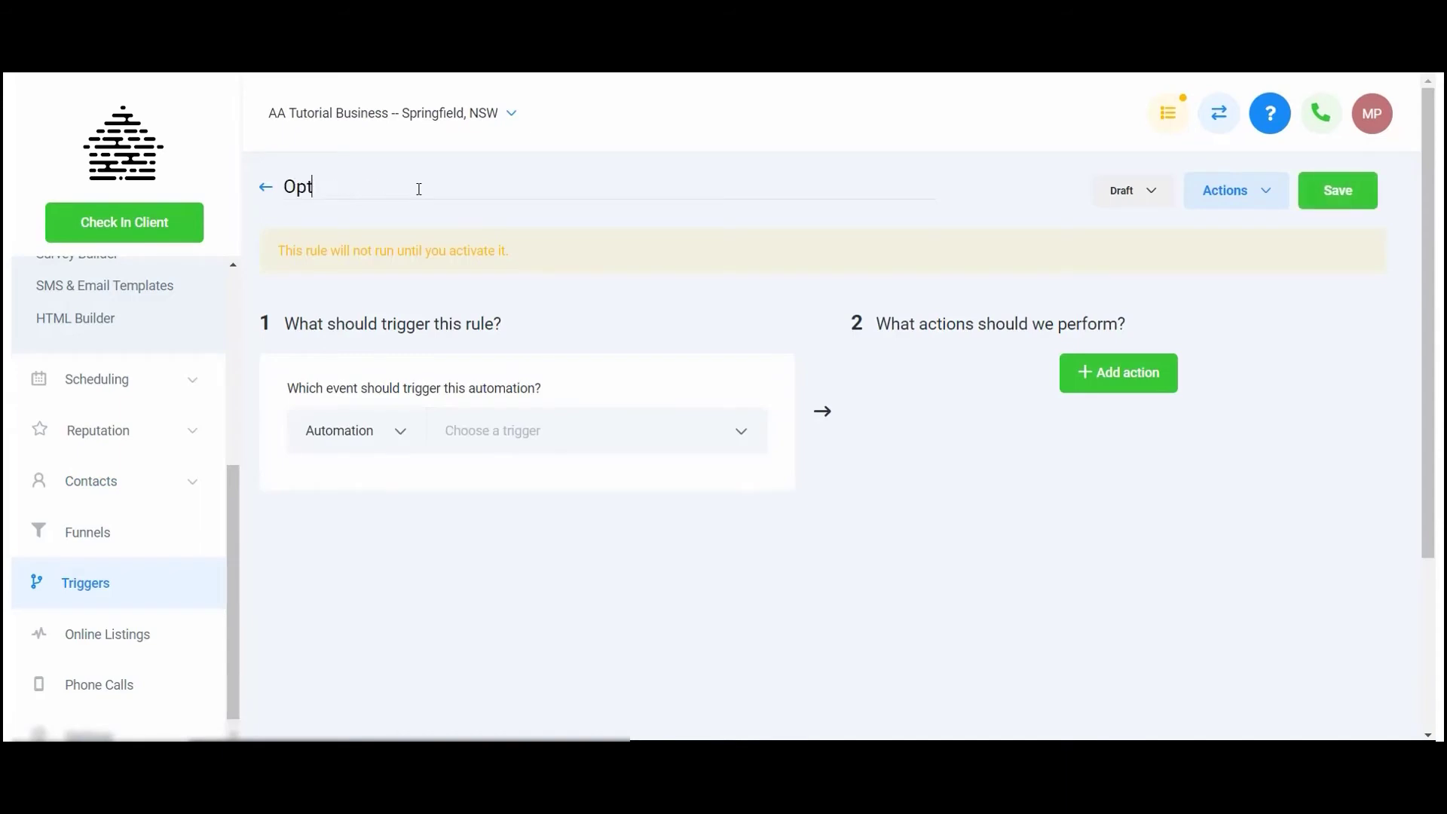
{"action": "type", "text": "ion  A requested"}
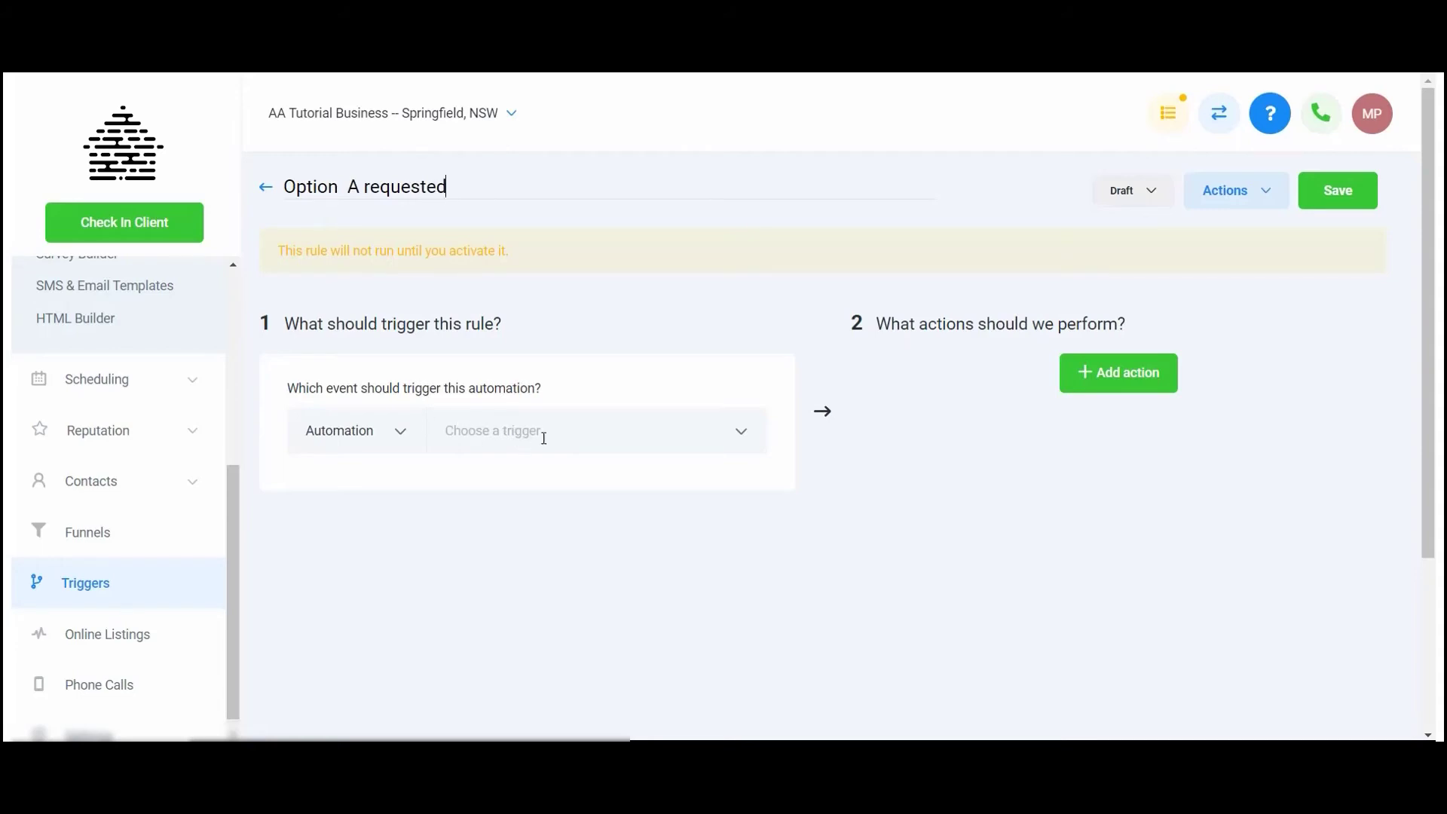
Set the rule's triggering event to Trigger Link Clicked and filter it to the Option A trigger link.
{"action": "left_click", "coordinate": [570, 433]}
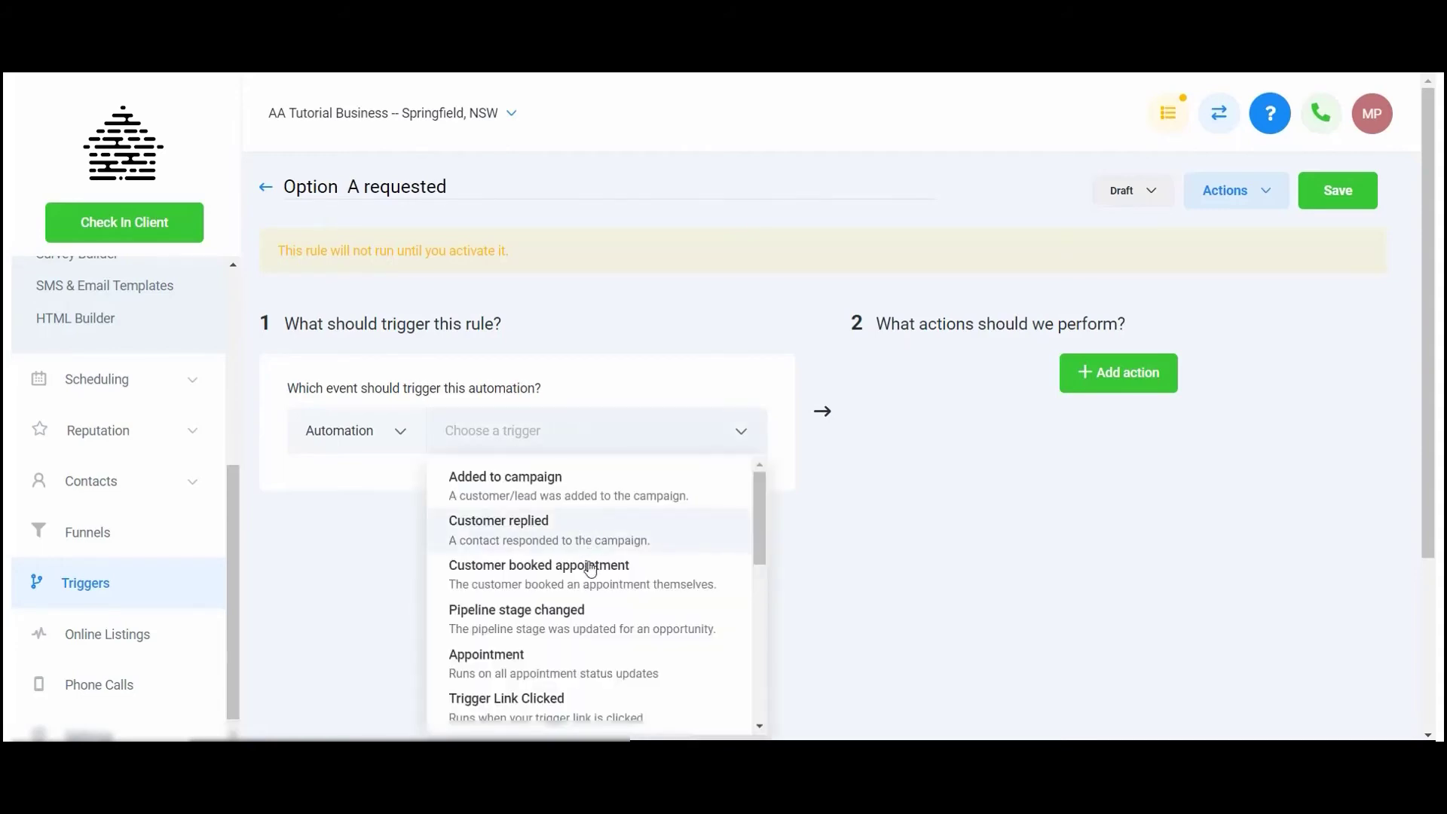
{"action": "scroll", "coordinate": [581, 614], "scroll_direction": "down", "scroll_amount": 1}
{"action": "left_click", "coordinate": [582, 622]}
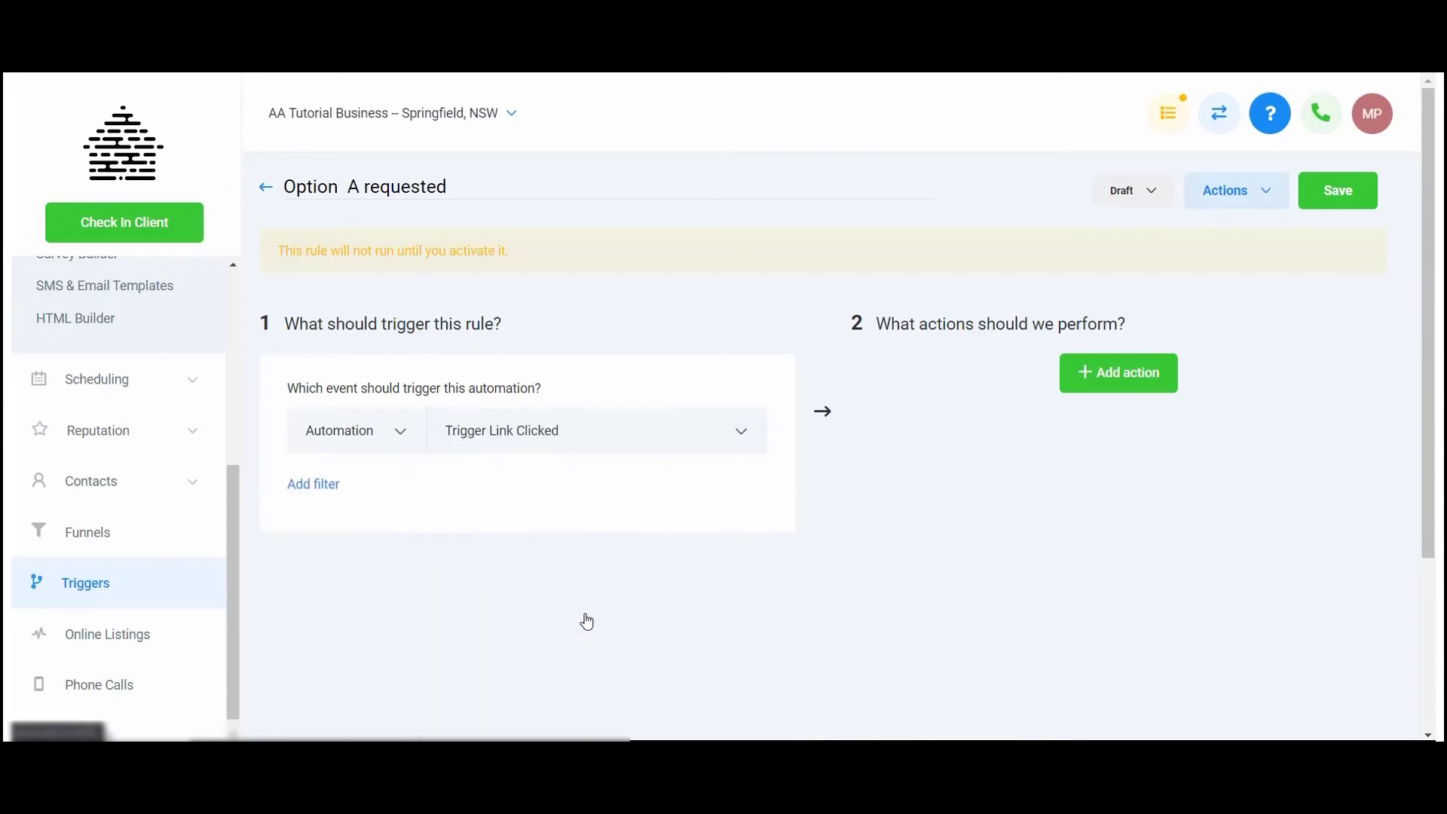
{"action": "left_click", "coordinate": [323, 490]}
{"action": "left_click", "coordinate": [432, 531]}
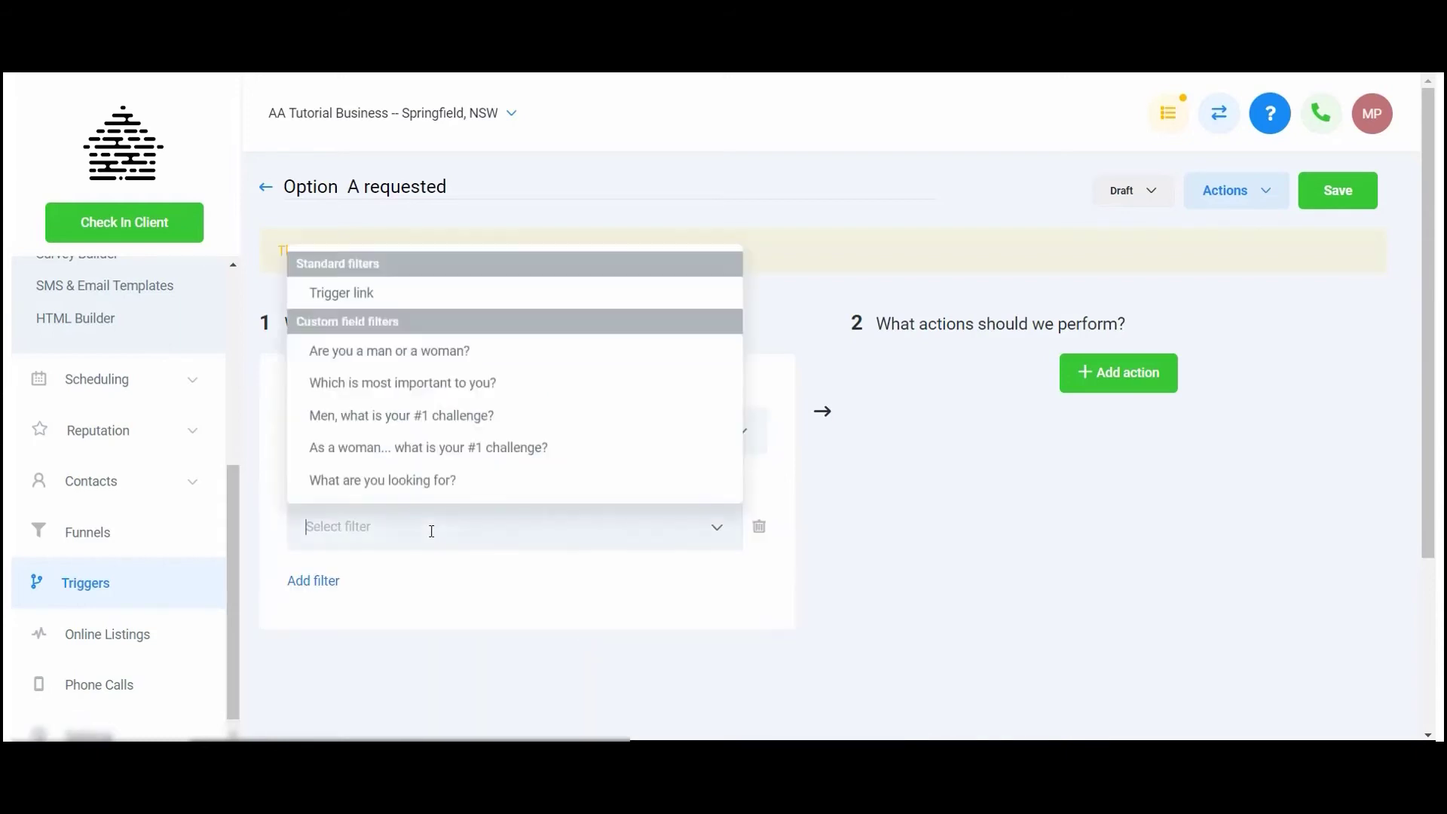
{"action": "left_click", "coordinate": [366, 293]}
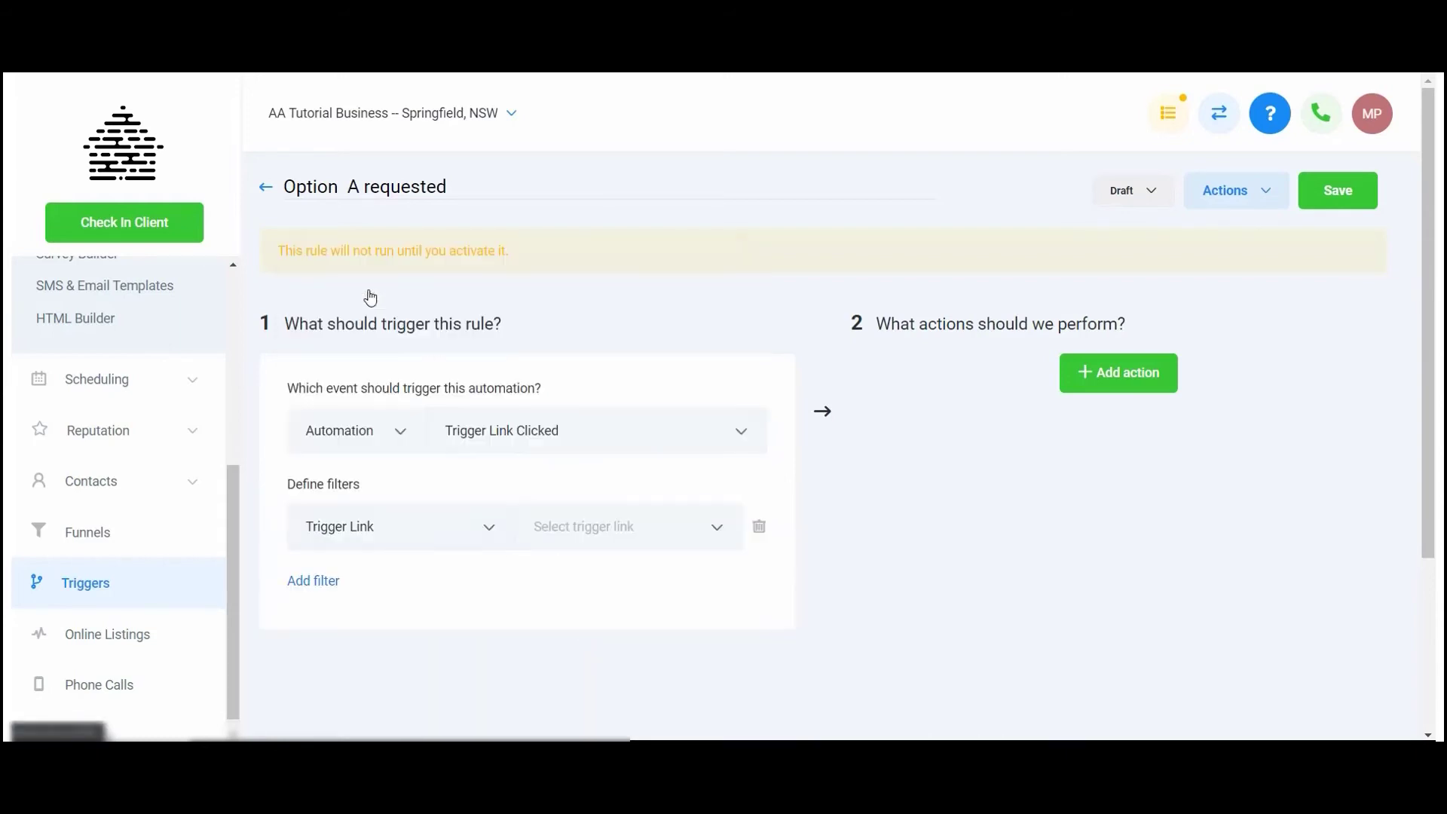
{"action": "left_click", "coordinate": [628, 532]}
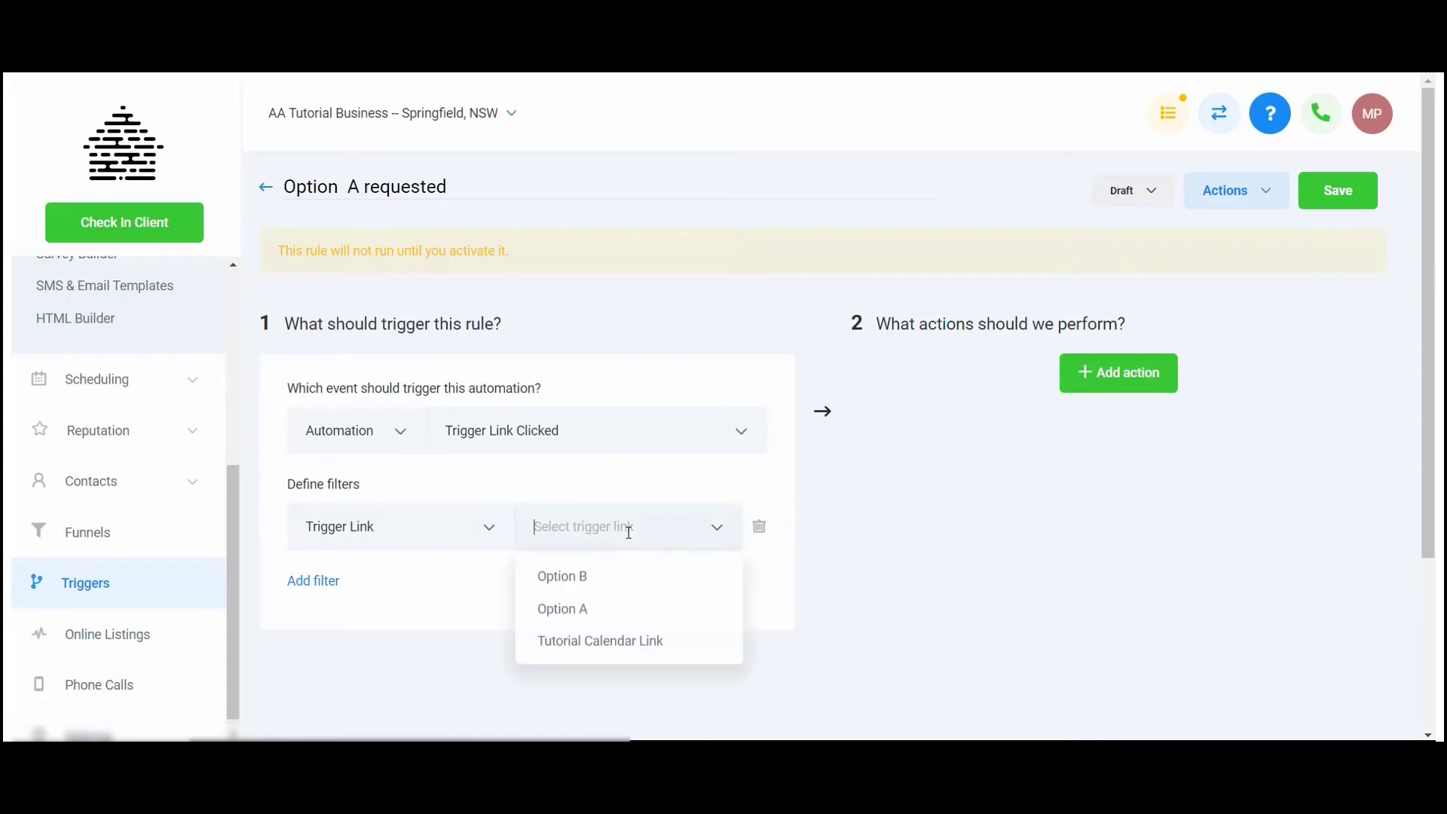
{"action": "left_click", "coordinate": [587, 609]}
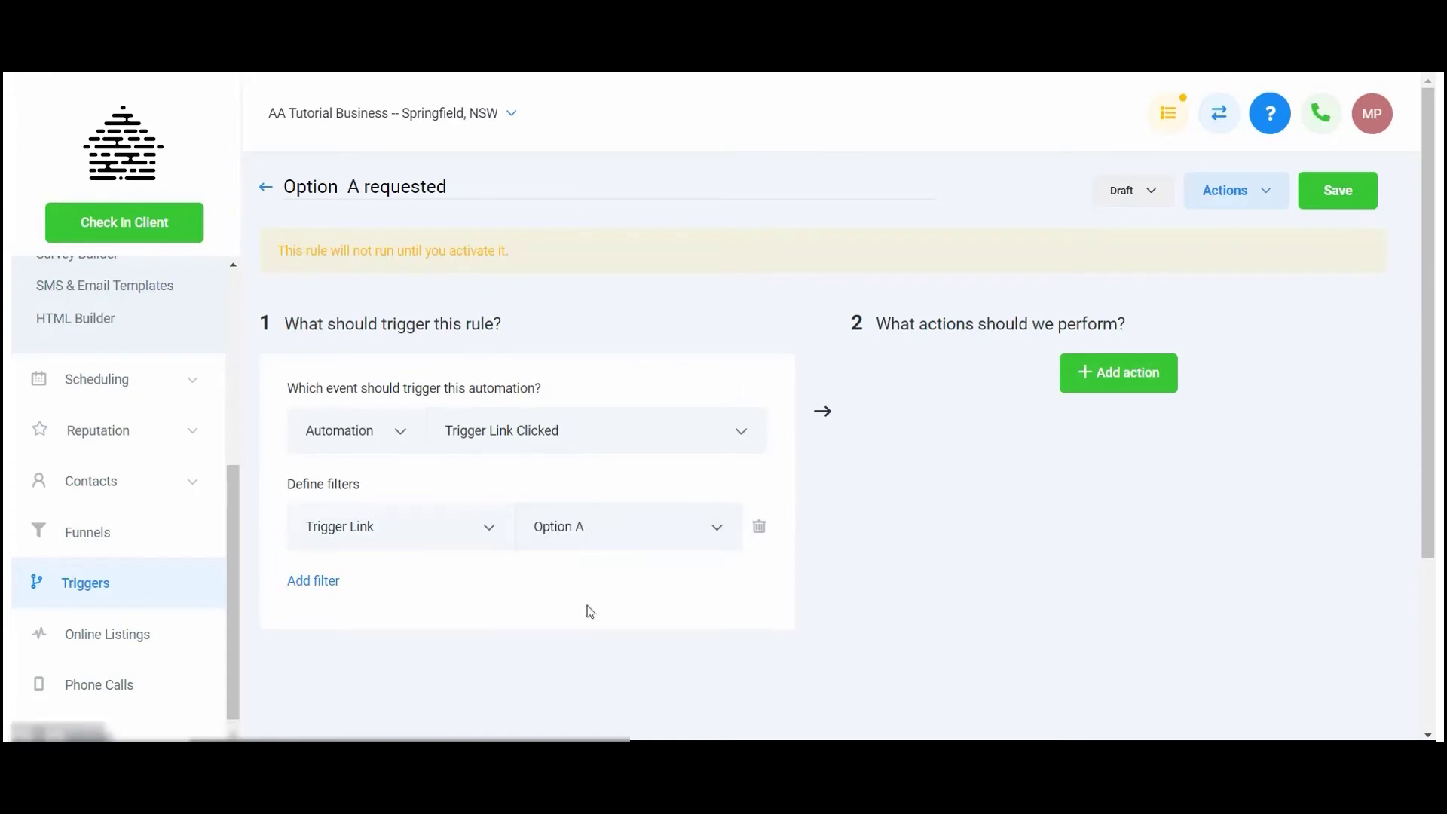
Give the rule an Add Contact Tag action that applies the new tag Option A.
{"action": "left_click", "coordinate": [1131, 379]}
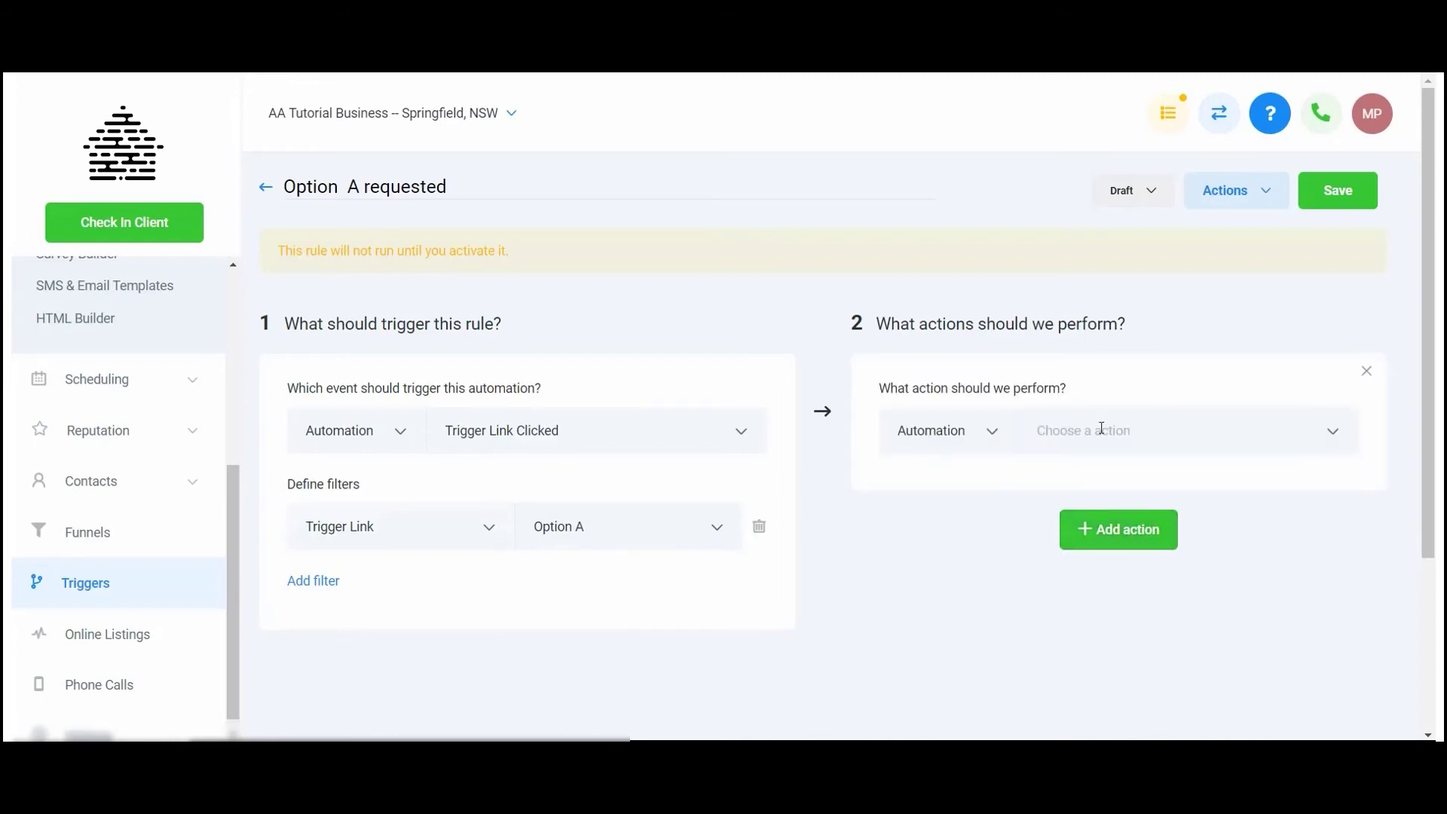
{"action": "left_click", "coordinate": [1148, 431]}
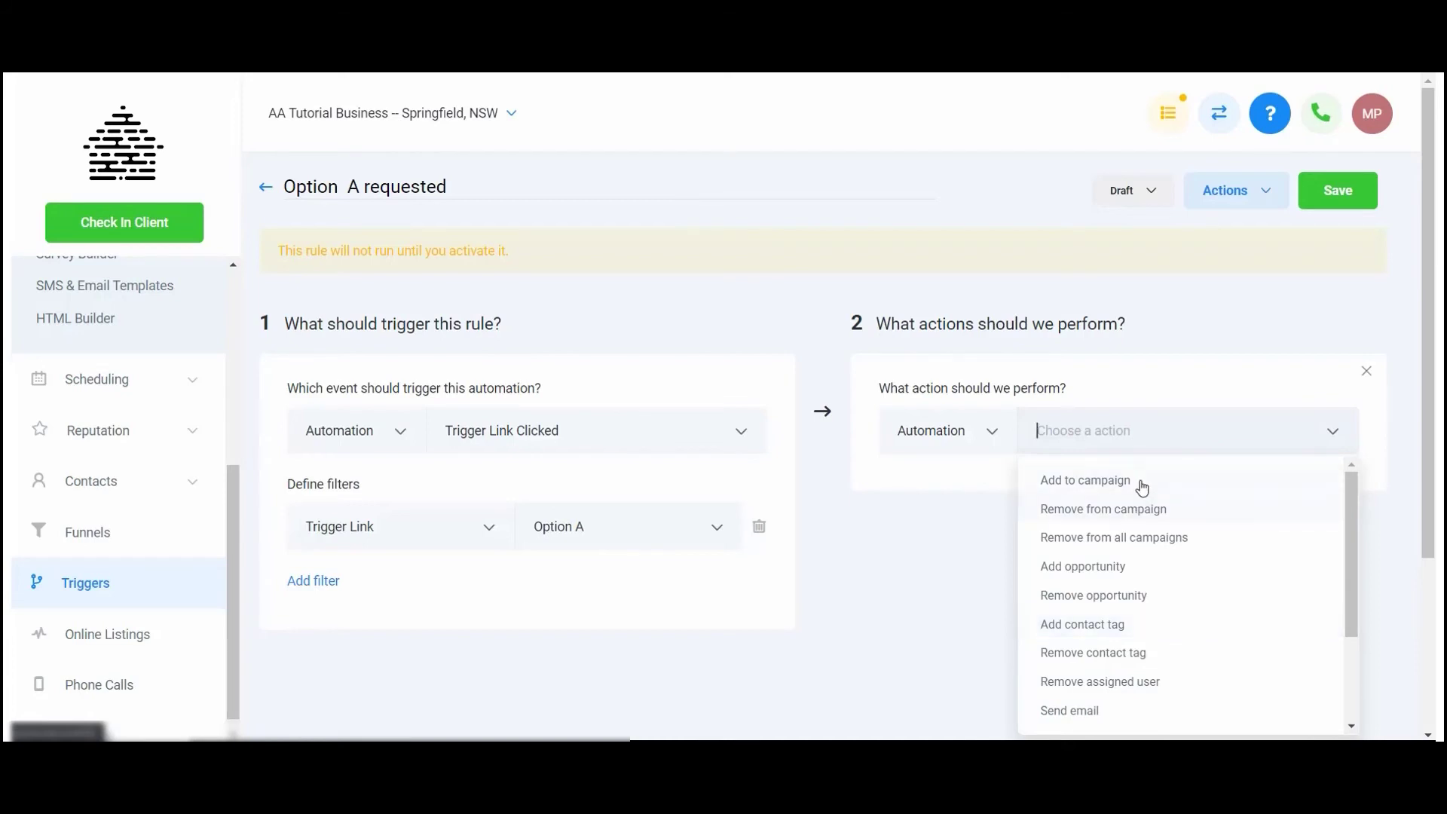
{"action": "scroll", "coordinate": [1111, 585], "scroll_direction": "down", "scroll_amount": 1}
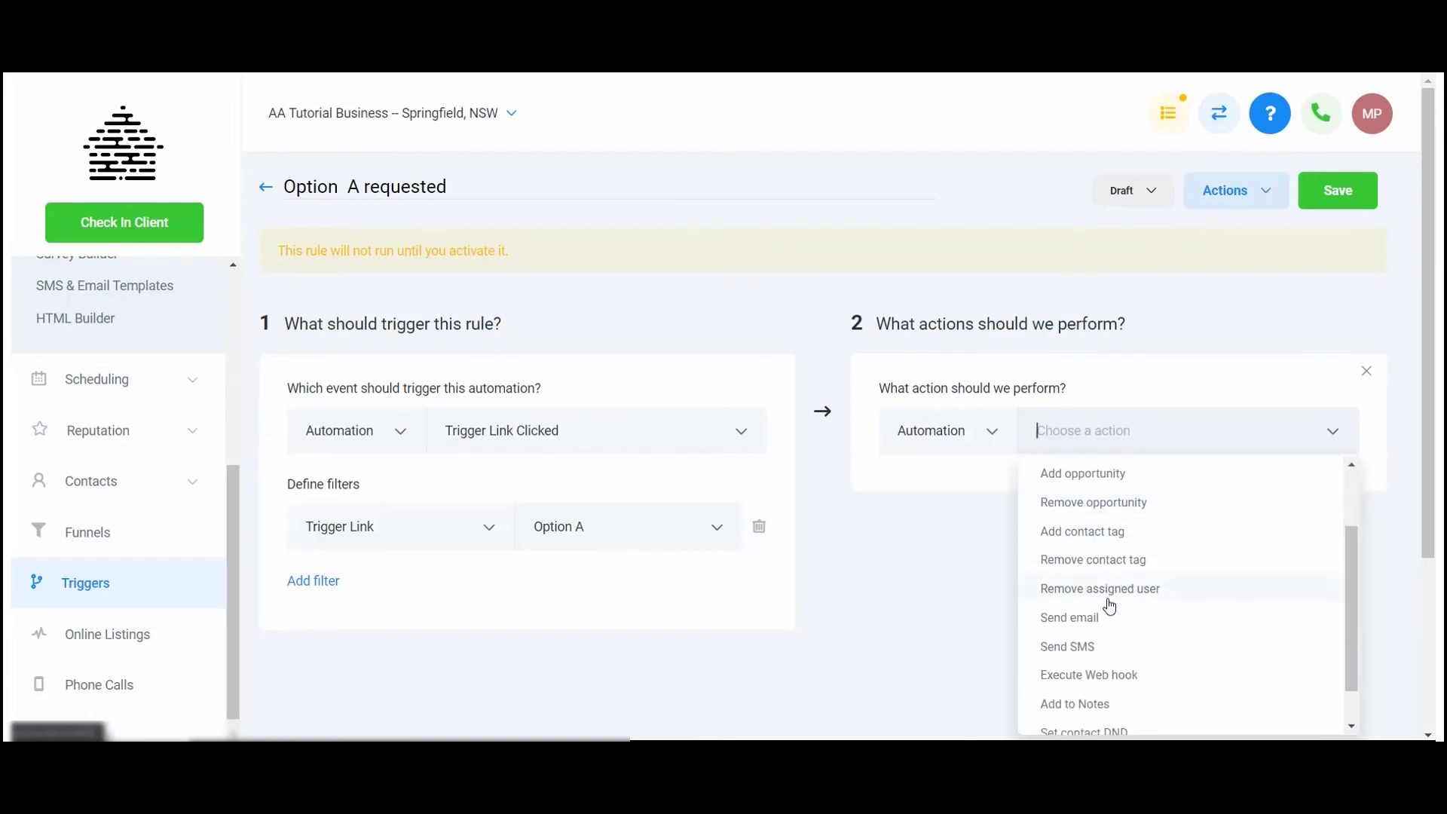
{"action": "scroll", "coordinate": [1109, 617], "scroll_direction": "down", "scroll_amount": 1}
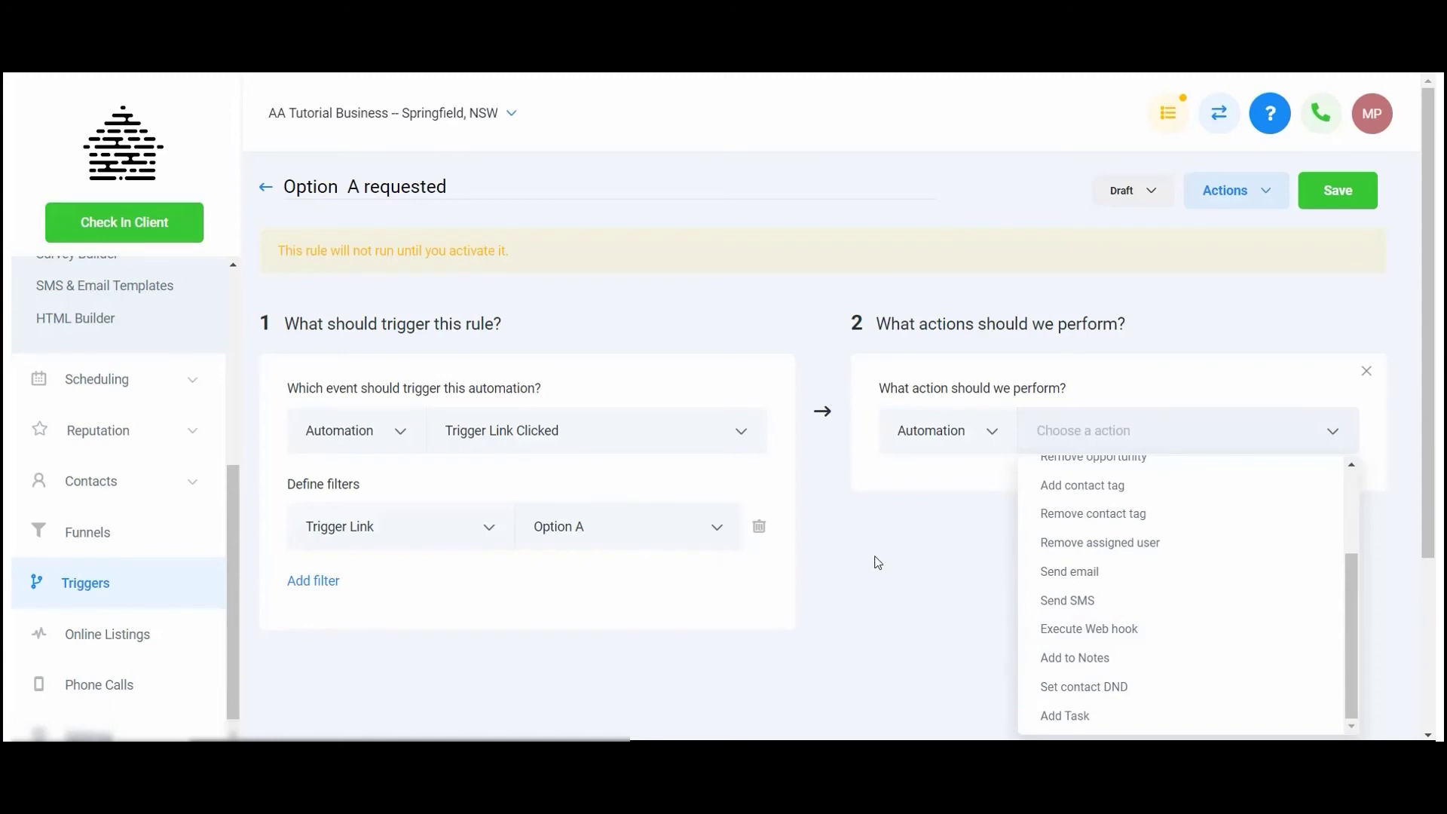
{"action": "left_click", "coordinate": [900, 566]}
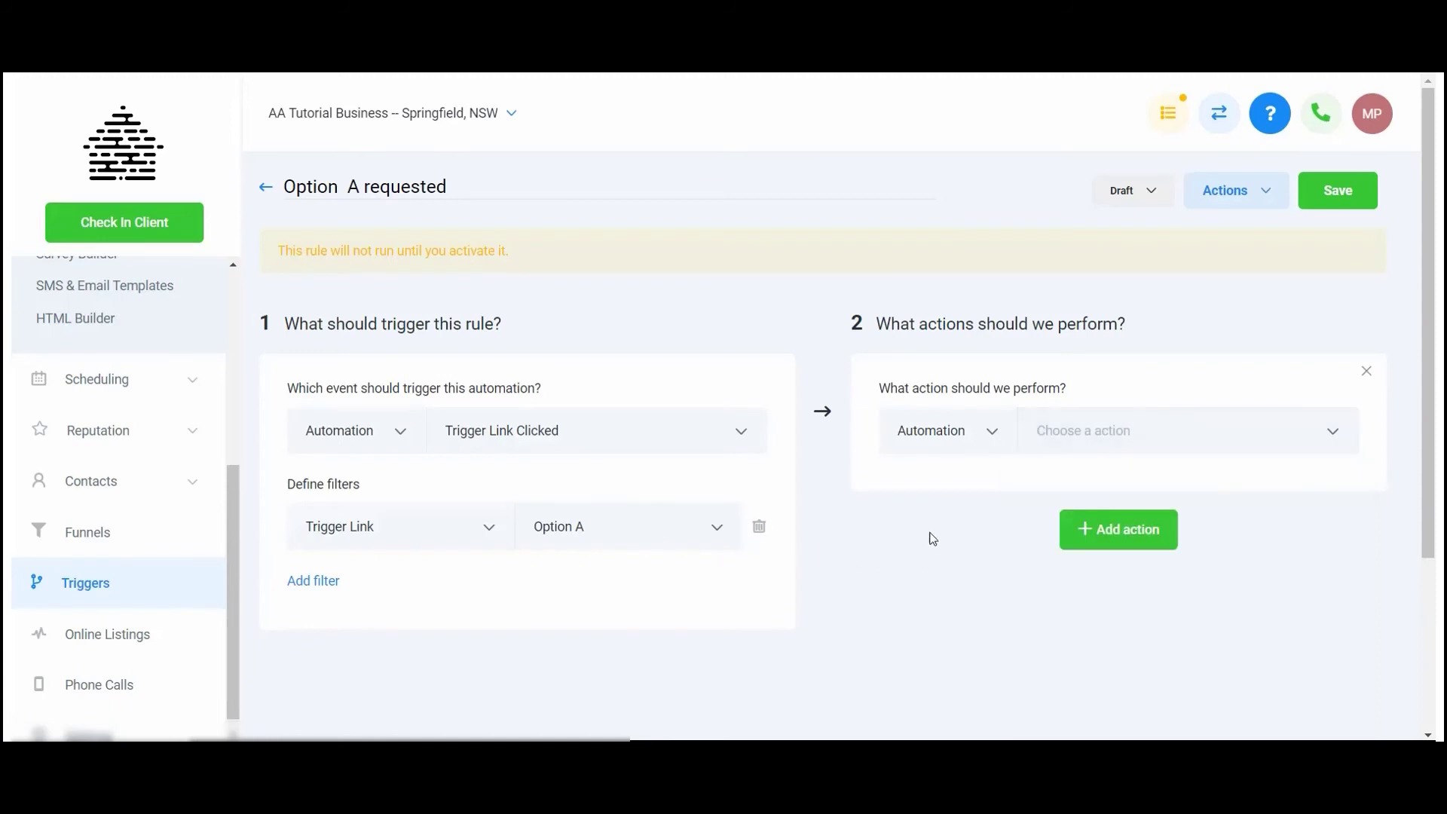
{"action": "left_click", "coordinate": [1074, 433]}
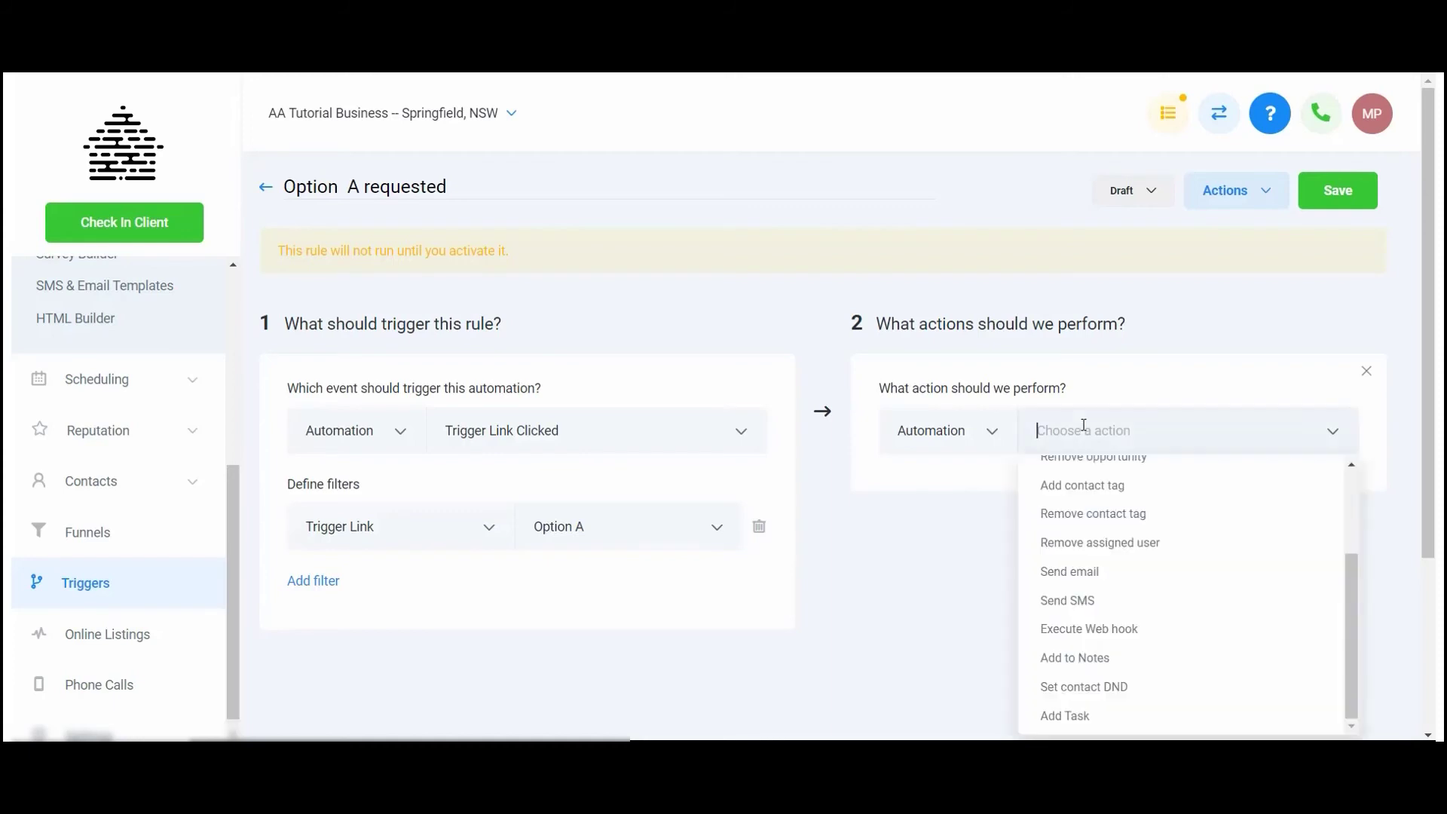
{"action": "scroll", "coordinate": [1085, 618], "scroll_direction": "up", "scroll_amount": 3}
{"action": "left_click", "coordinate": [1101, 623]}
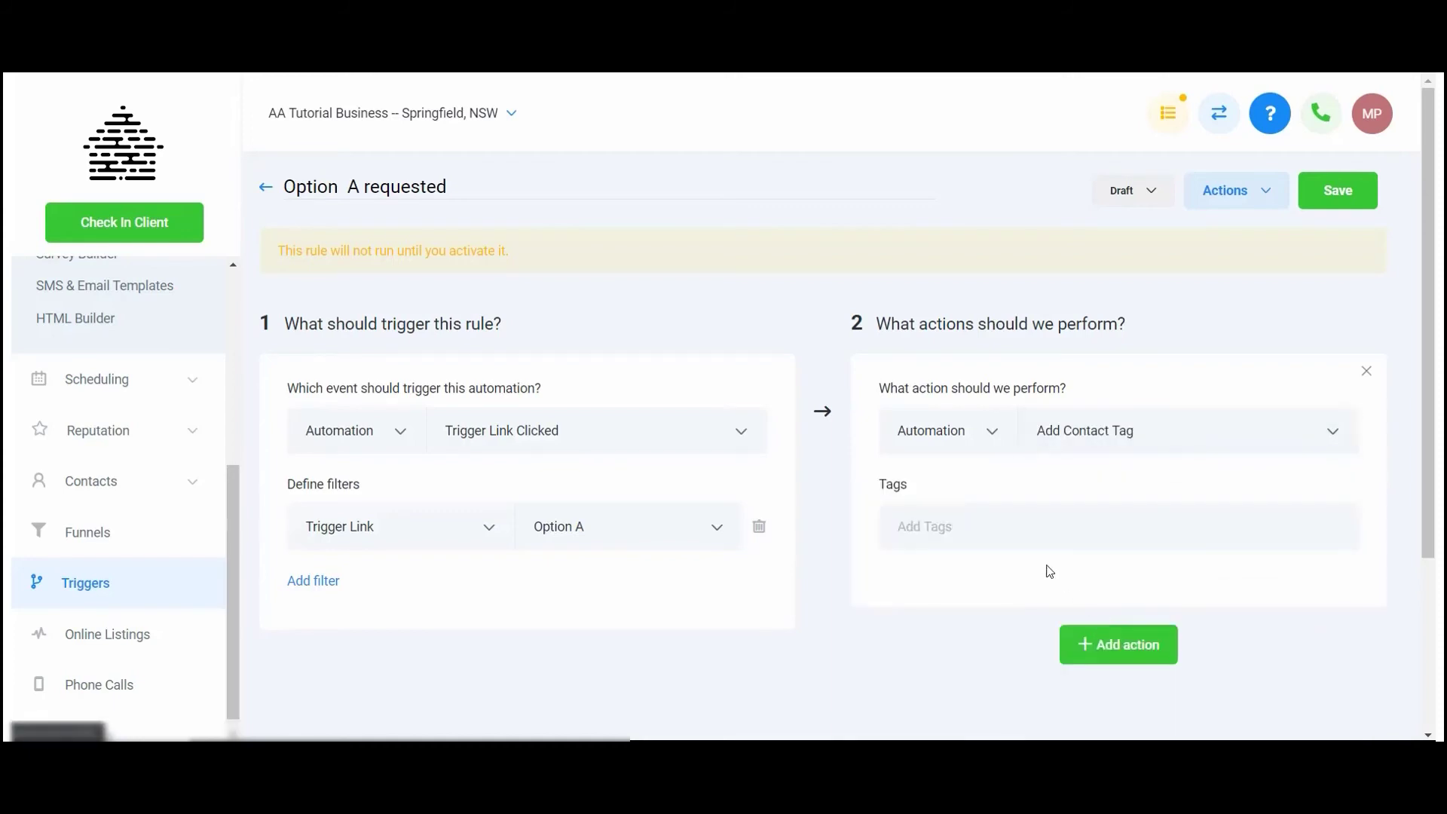
{"action": "type", "text": "Option A"}
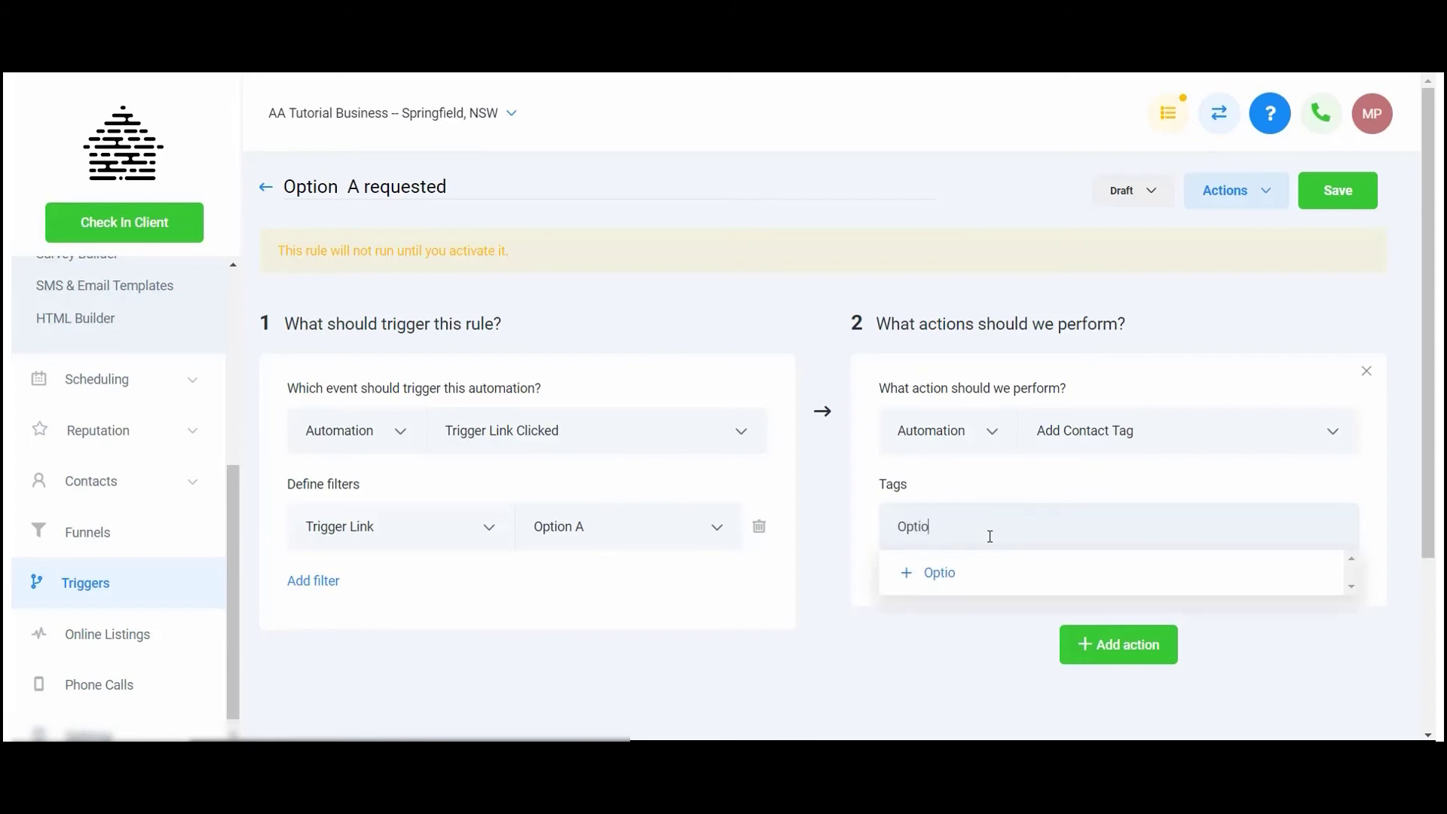
{"action": "left_click", "coordinate": [985, 579]}
Activate the "Option A requested" rule and save it.
{"action": "left_click", "coordinate": [1135, 210]}
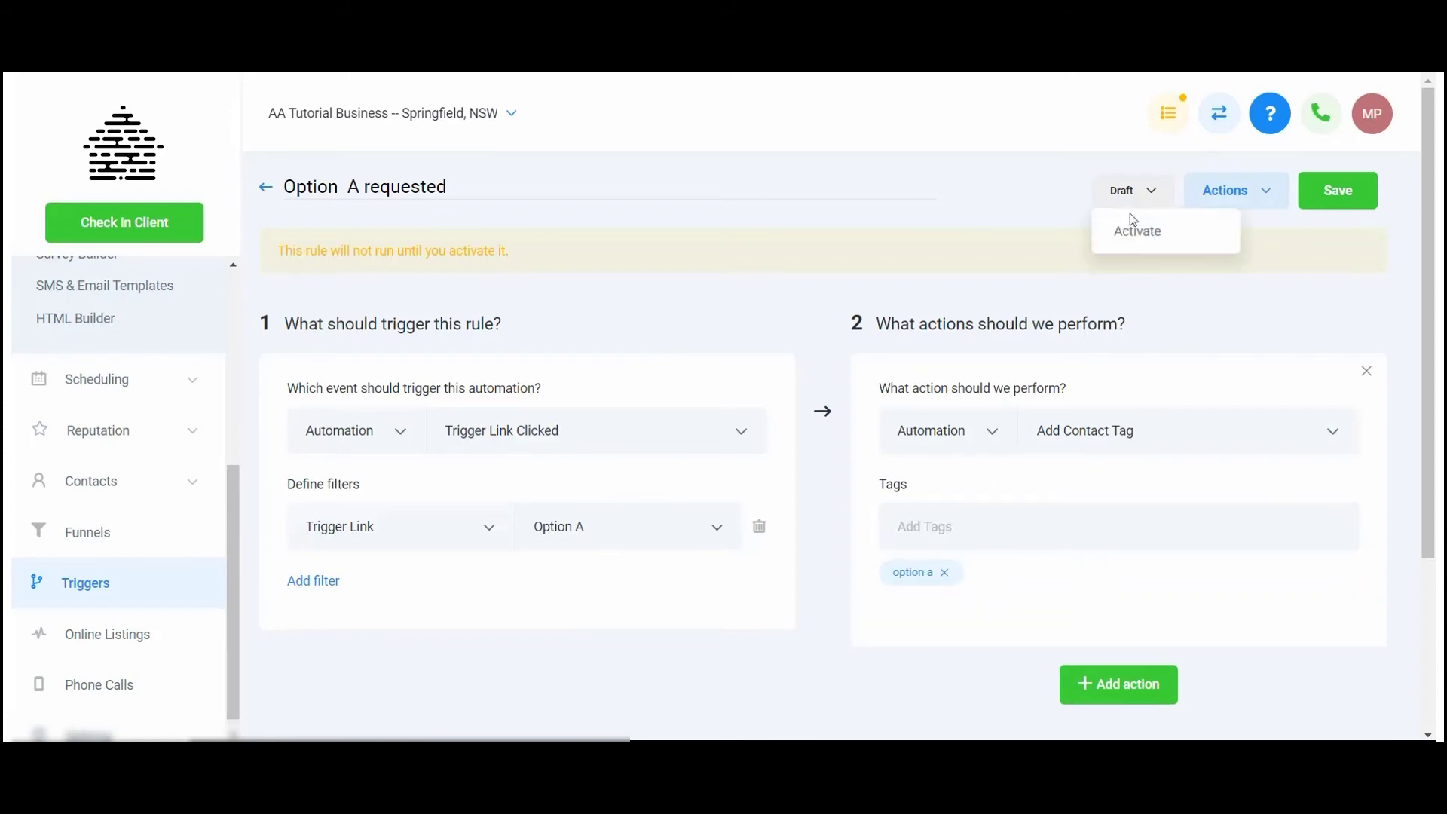
{"action": "left_click", "coordinate": [1130, 235]}
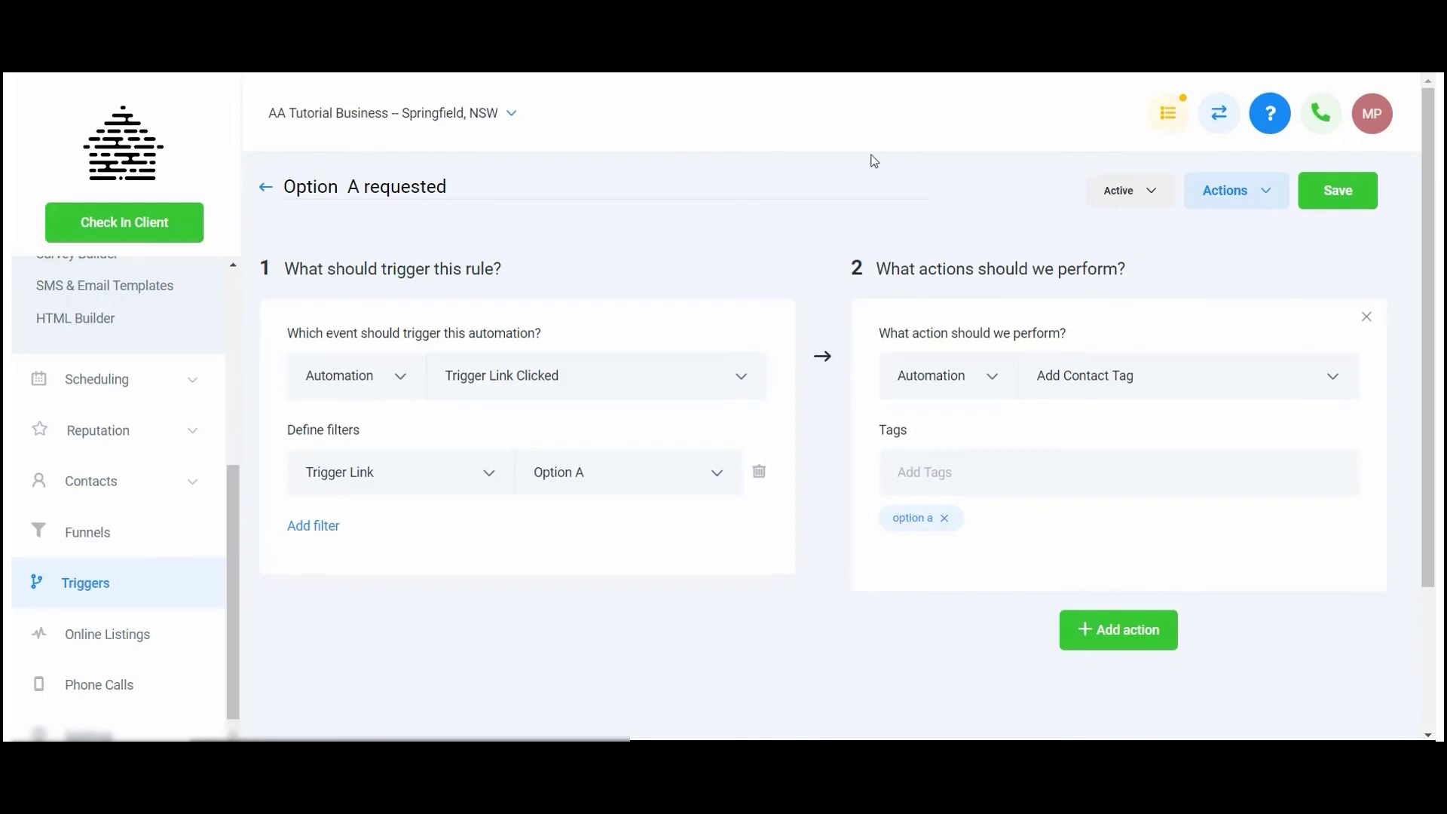
{"action": "left_click", "coordinate": [1336, 198]}
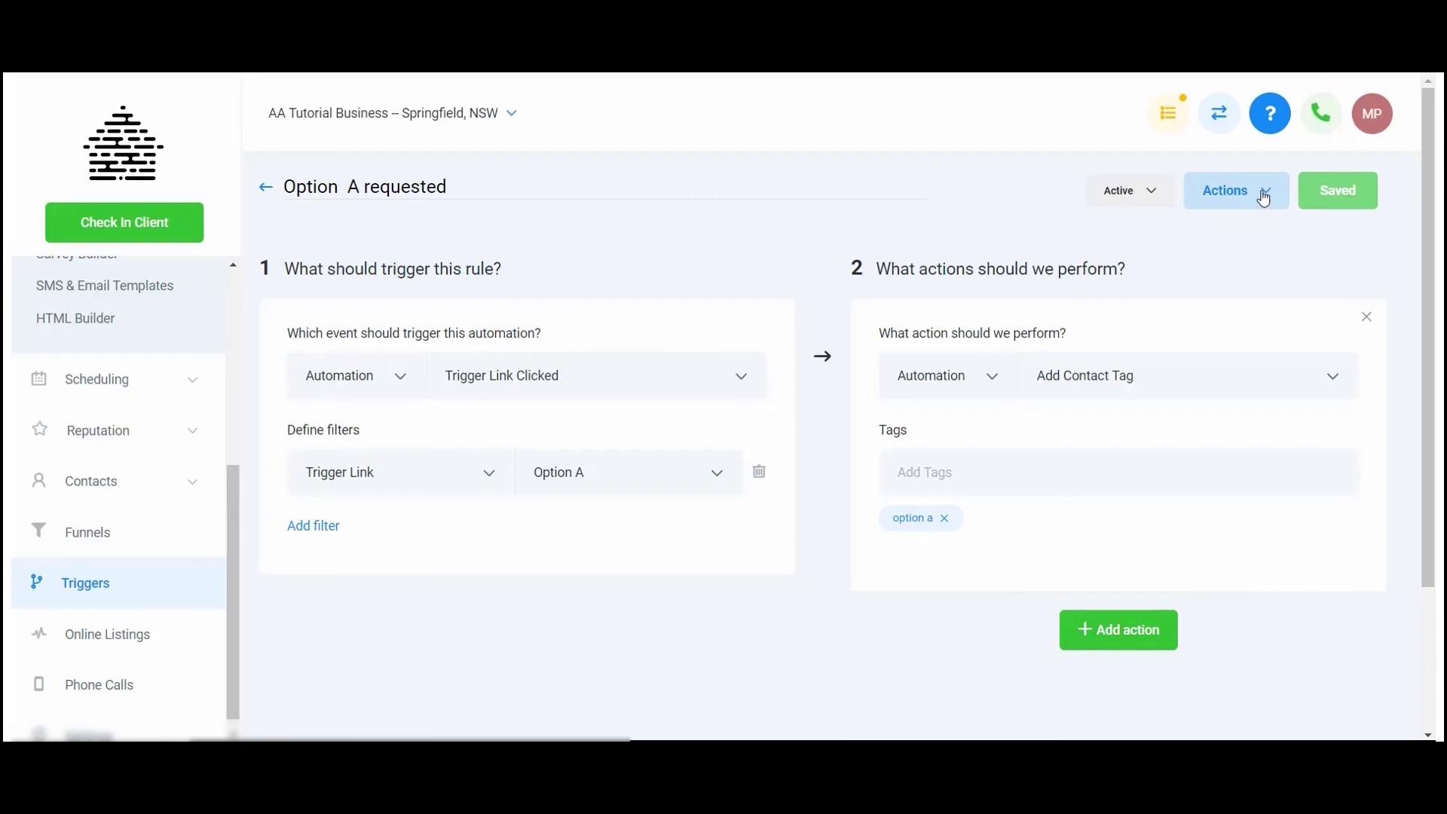
Duplicate the "Option A requested" rule under the new trigger name "Option B requested".
{"action": "left_click", "coordinate": [1263, 198]}
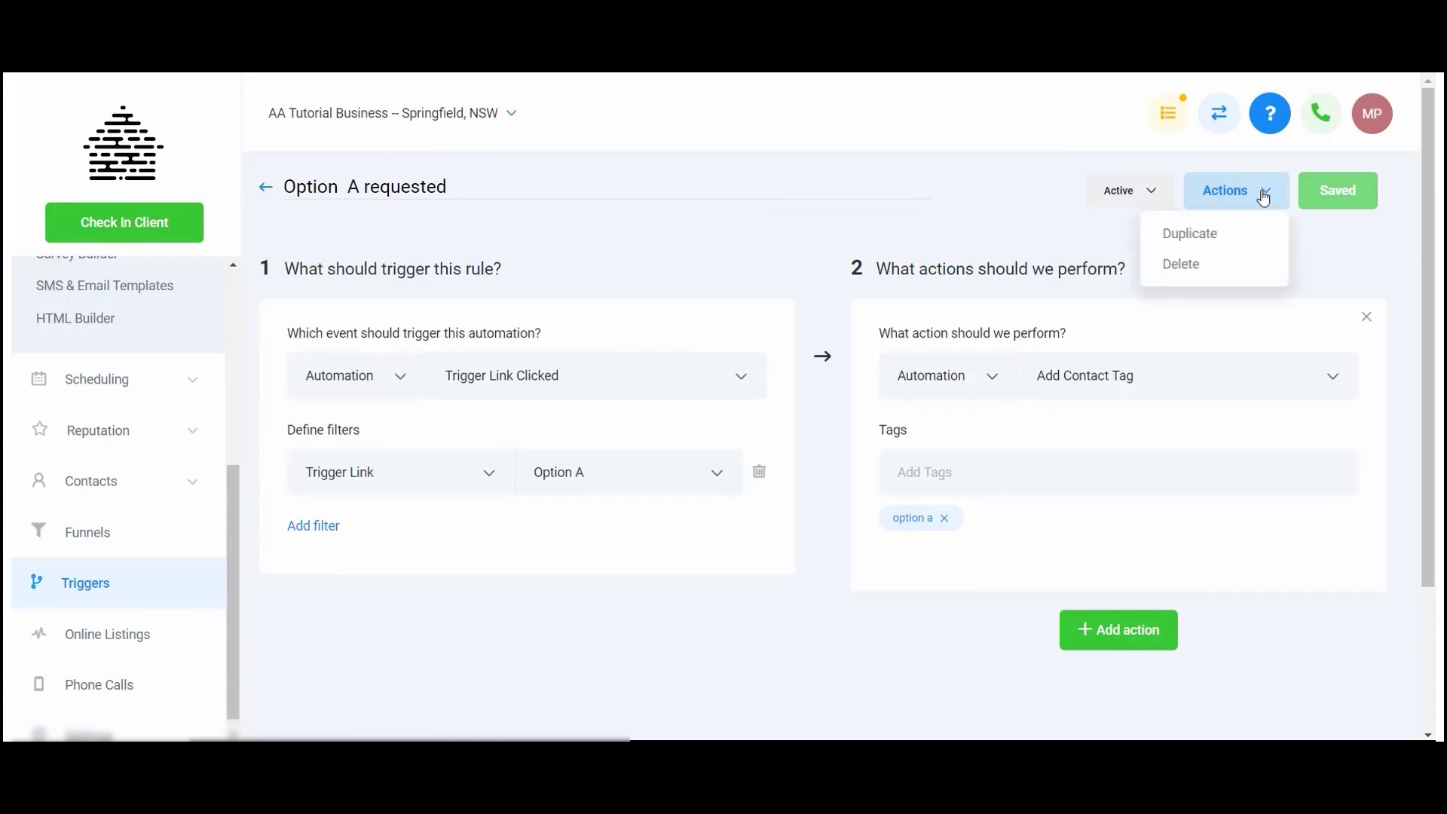
{"action": "left_click", "coordinate": [1222, 238]}
{"action": "left_click", "coordinate": [495, 253]}
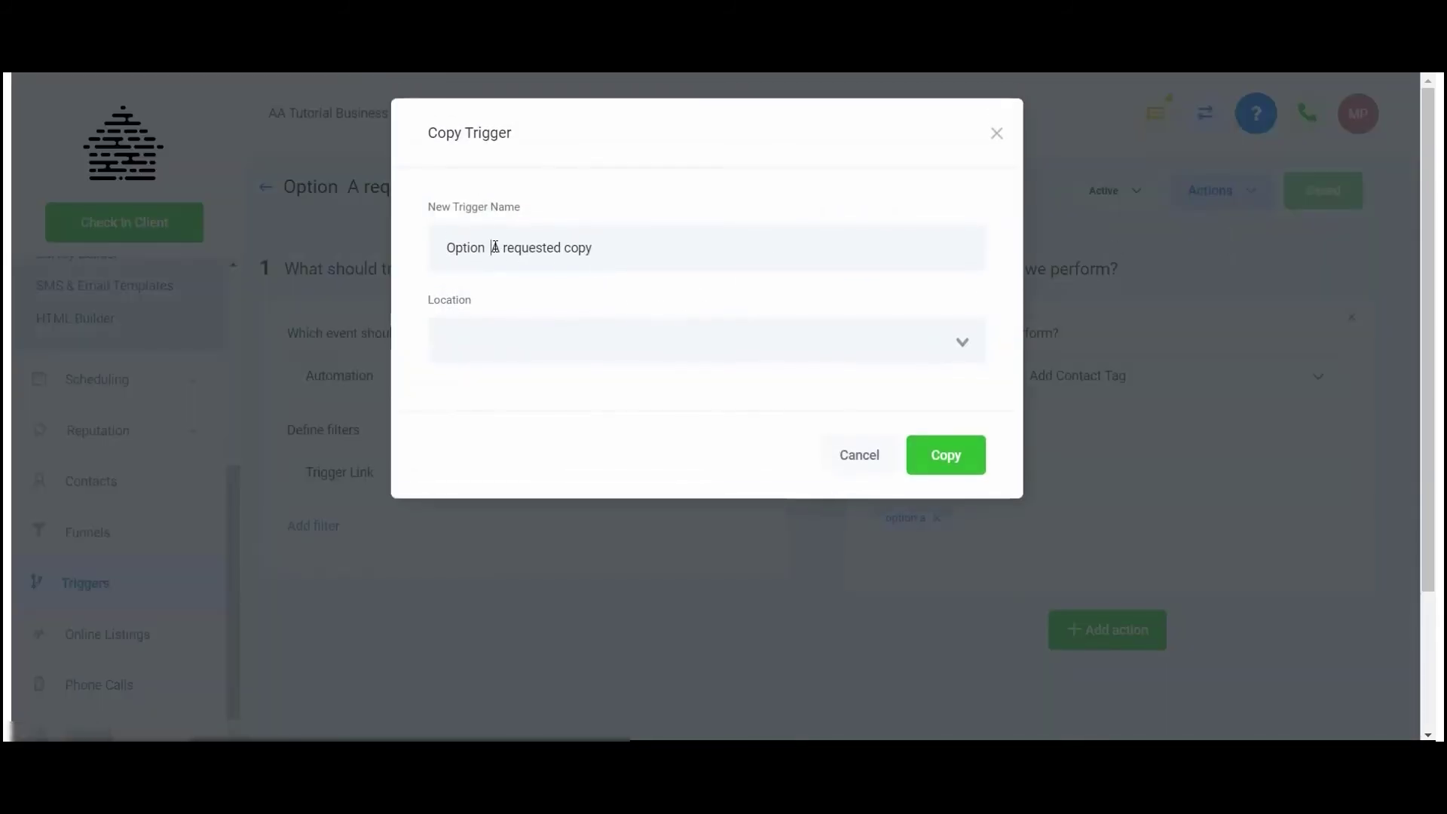
{"action": "key", "text": "BackSpace"}
{"action": "key", "text": "Delete"}
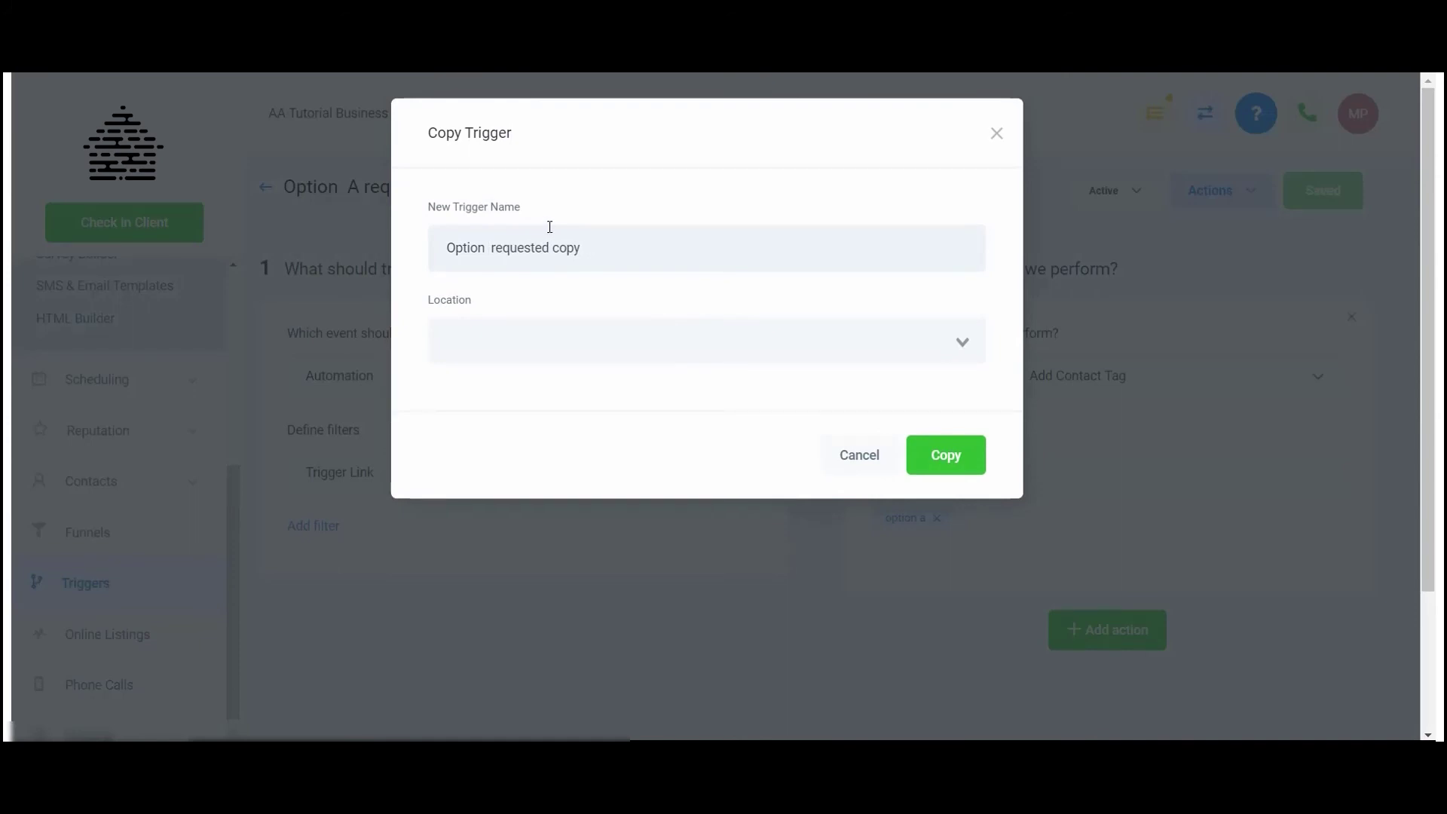
{"action": "type", "text": "B"}
{"action": "key", "text": "End"}
{"action": "key", "text": "BackSpace"}
{"action": "key", "text": "BackSpace"}
{"action": "key", "text": "BackSpace"}
{"action": "key", "text": "BackSpace"}
{"action": "key", "text": "BackSpace"}
{"action": "left_click", "coordinate": [959, 465]}
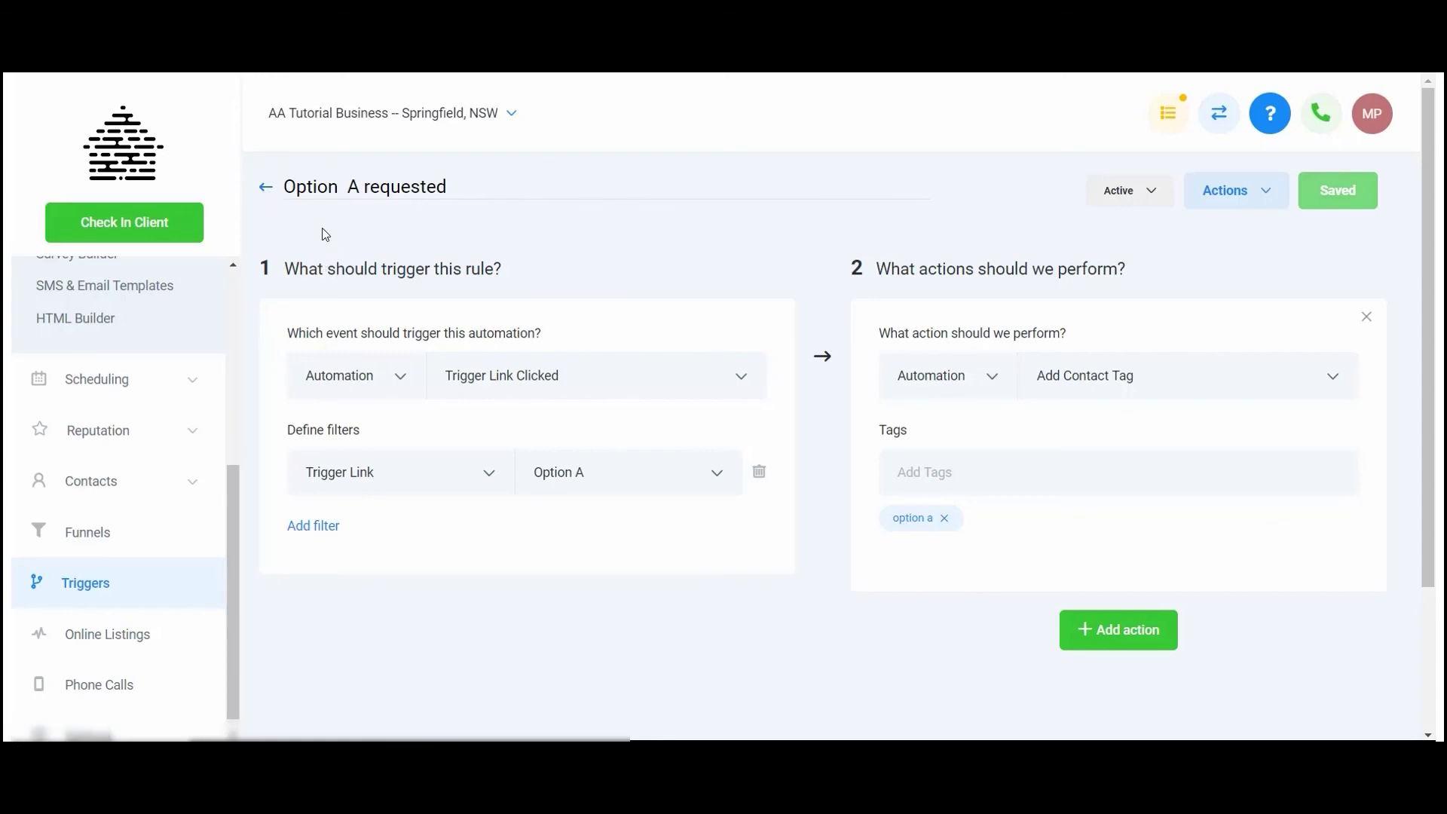
Return to the list of triggers and open the "Option B requested" rule for editing.
{"action": "left_click", "coordinate": [264, 193]}
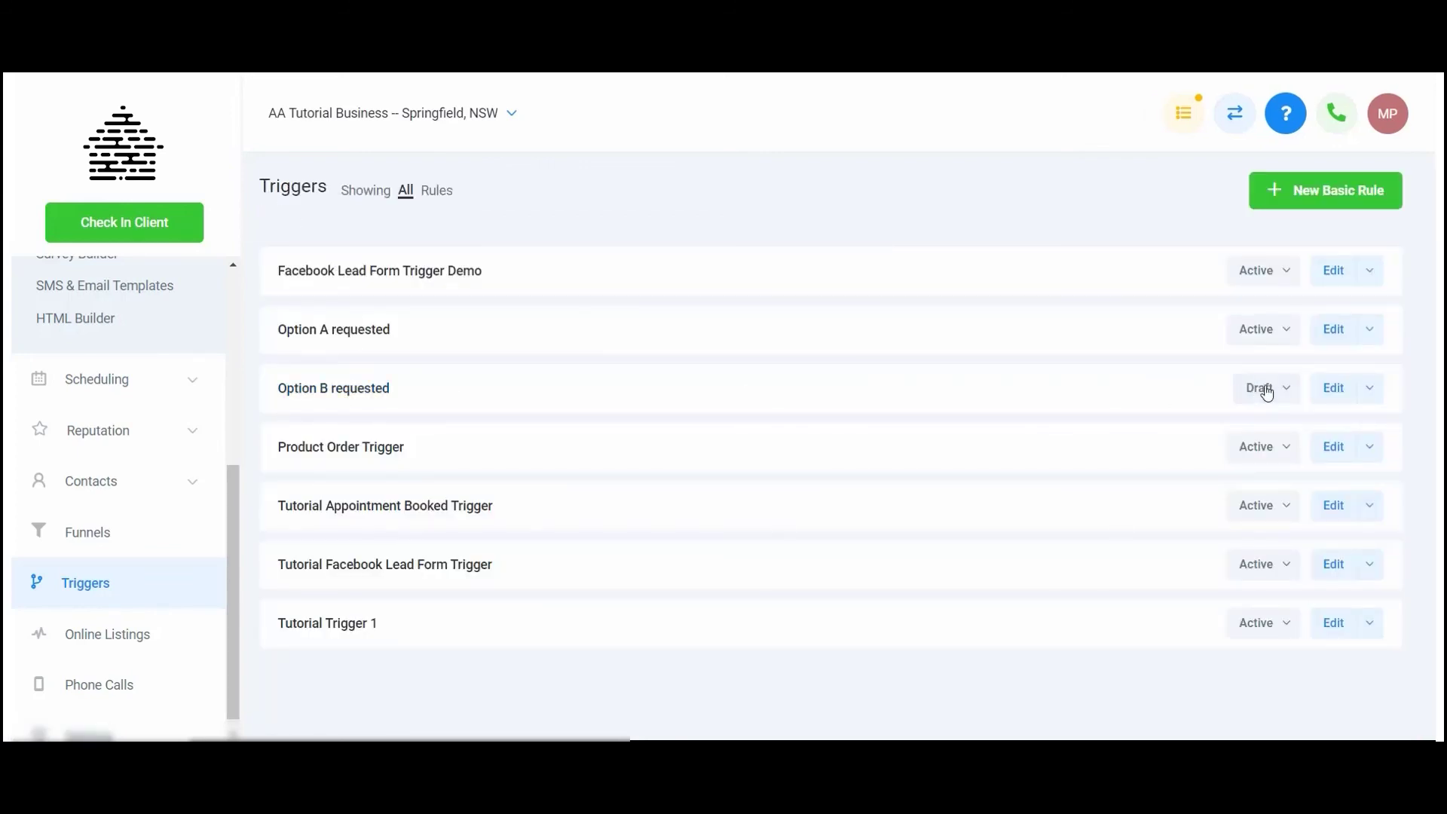
{"action": "left_click", "coordinate": [1333, 389]}
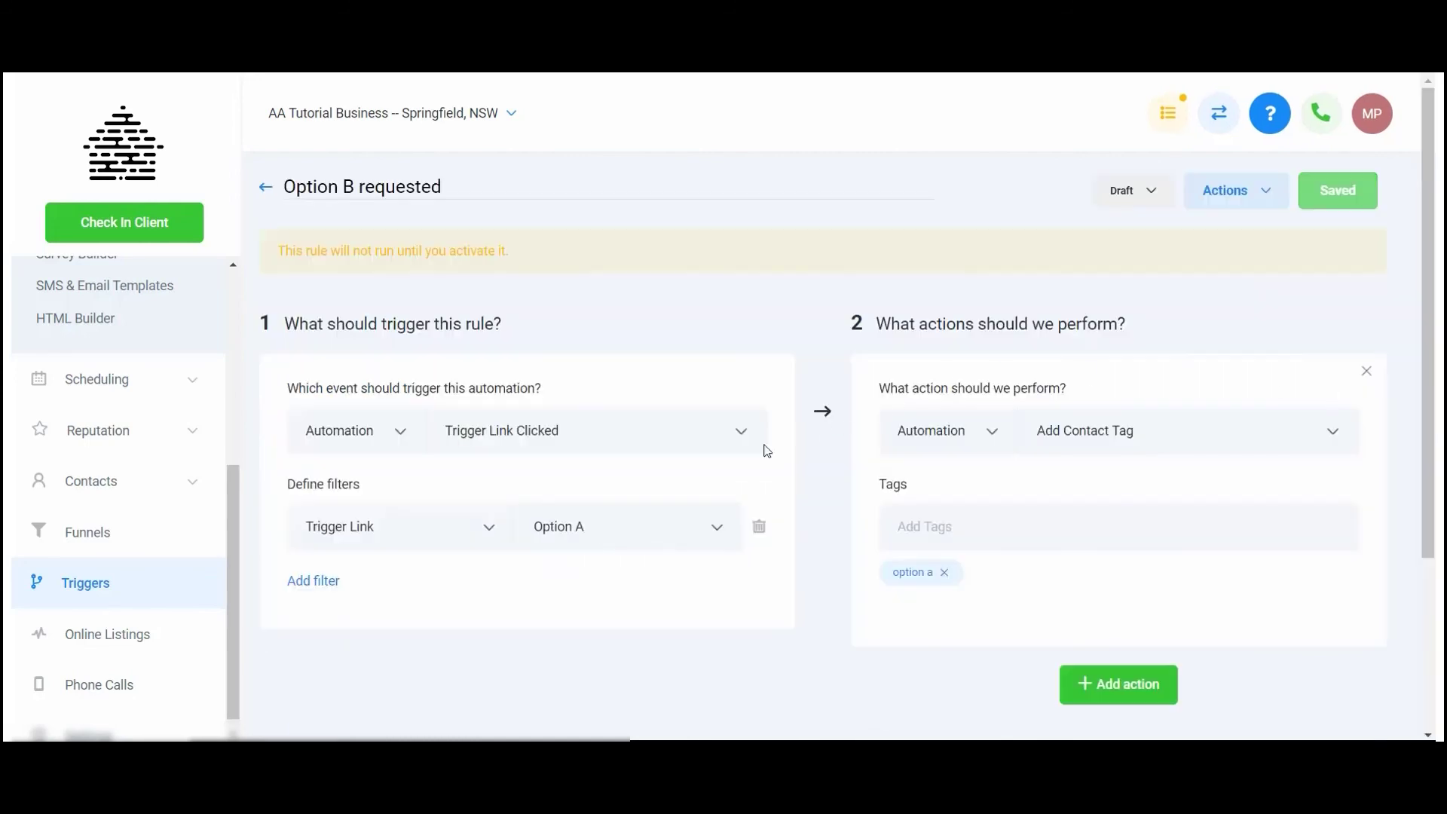
Activate the "Option B requested" rule and set its Trigger Link filter to Option B.
{"action": "left_click", "coordinate": [1108, 197]}
{"action": "left_click", "coordinate": [1114, 232]}
{"action": "left_click", "coordinate": [654, 475]}
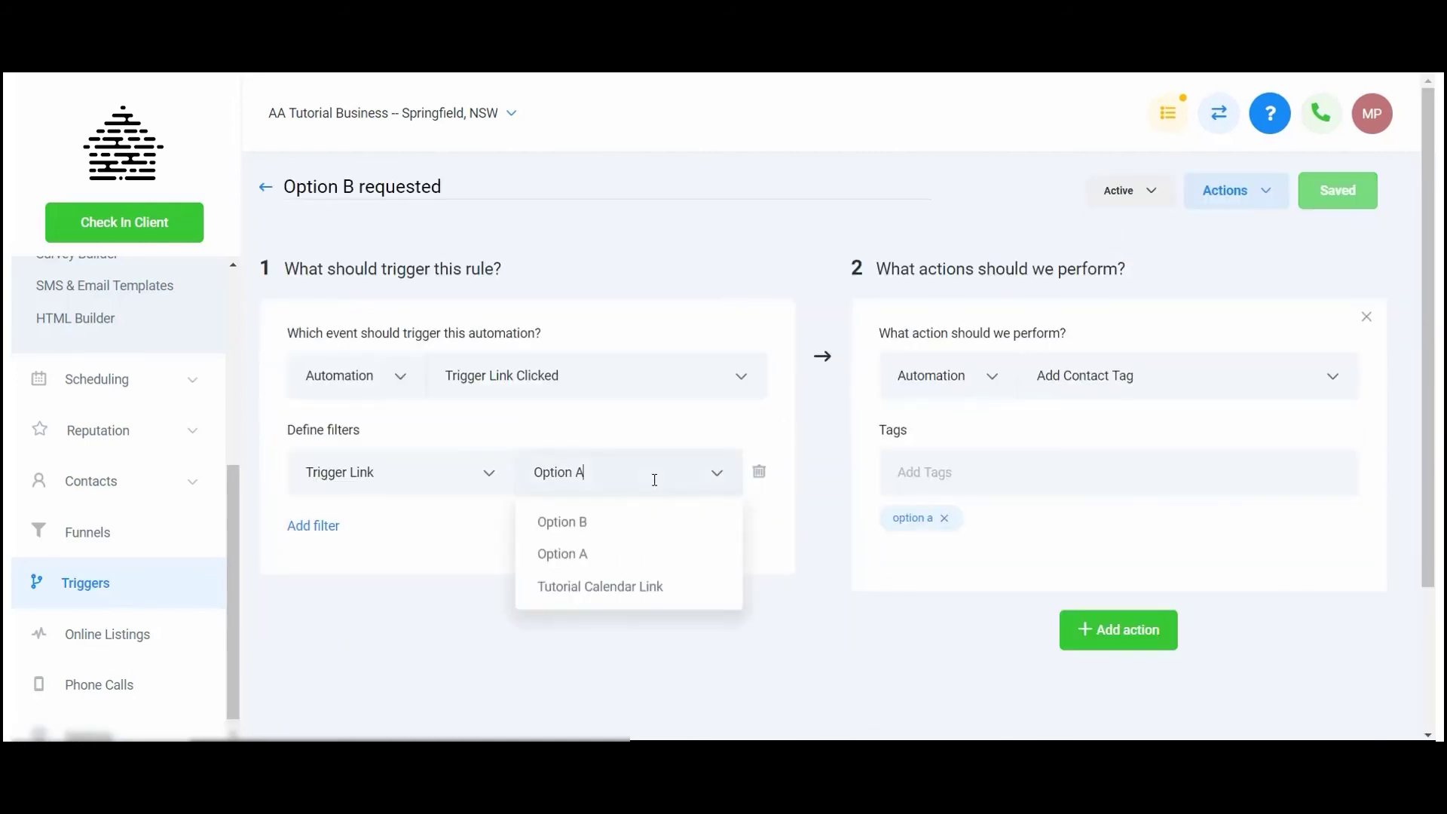
{"action": "left_click", "coordinate": [601, 523]}
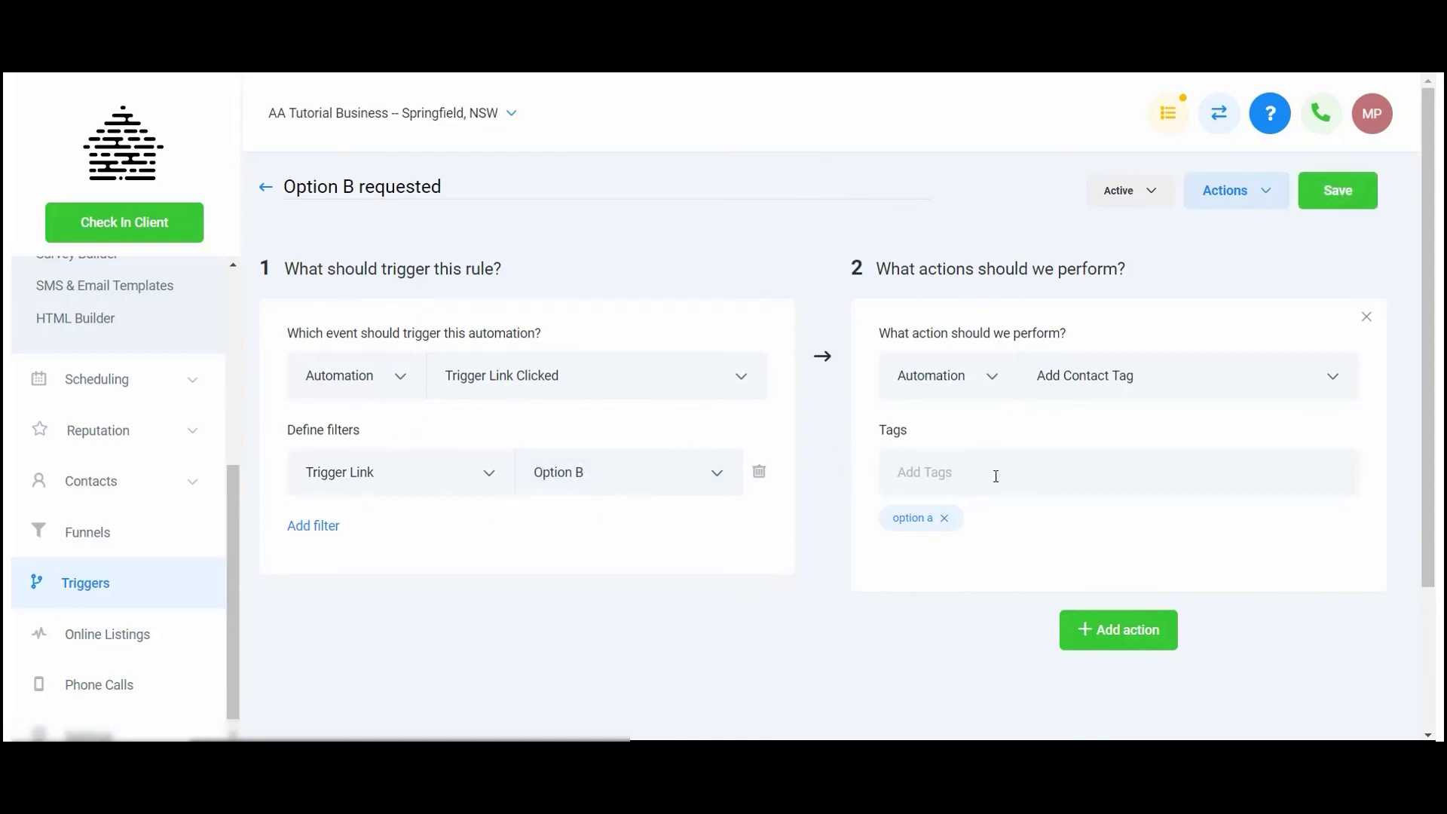
Replace the option a tag in the Add Contact Tag action with the new tag Option B.
{"action": "left_click", "coordinate": [943, 518]}
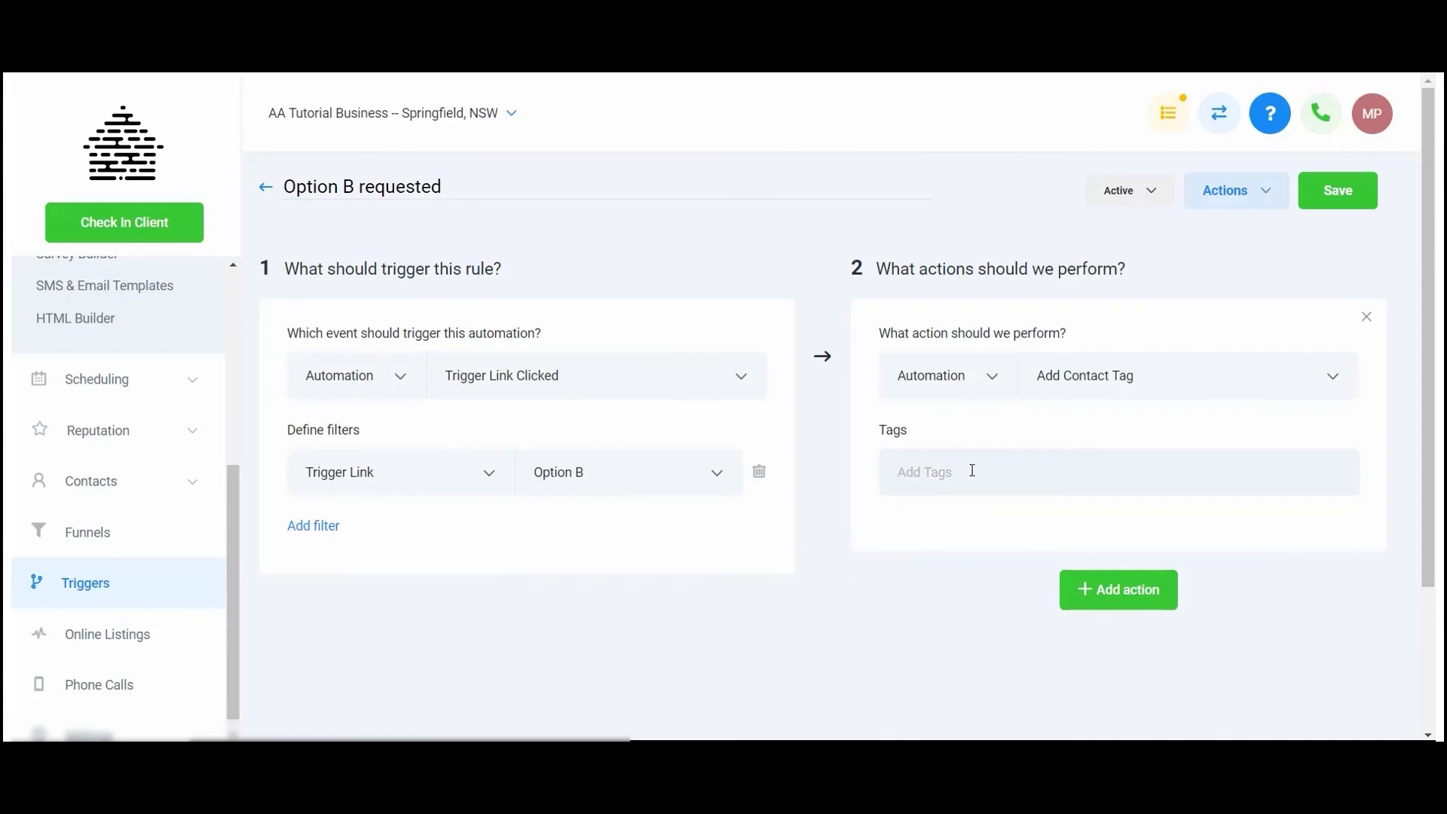
{"action": "type", "text": "Option "}
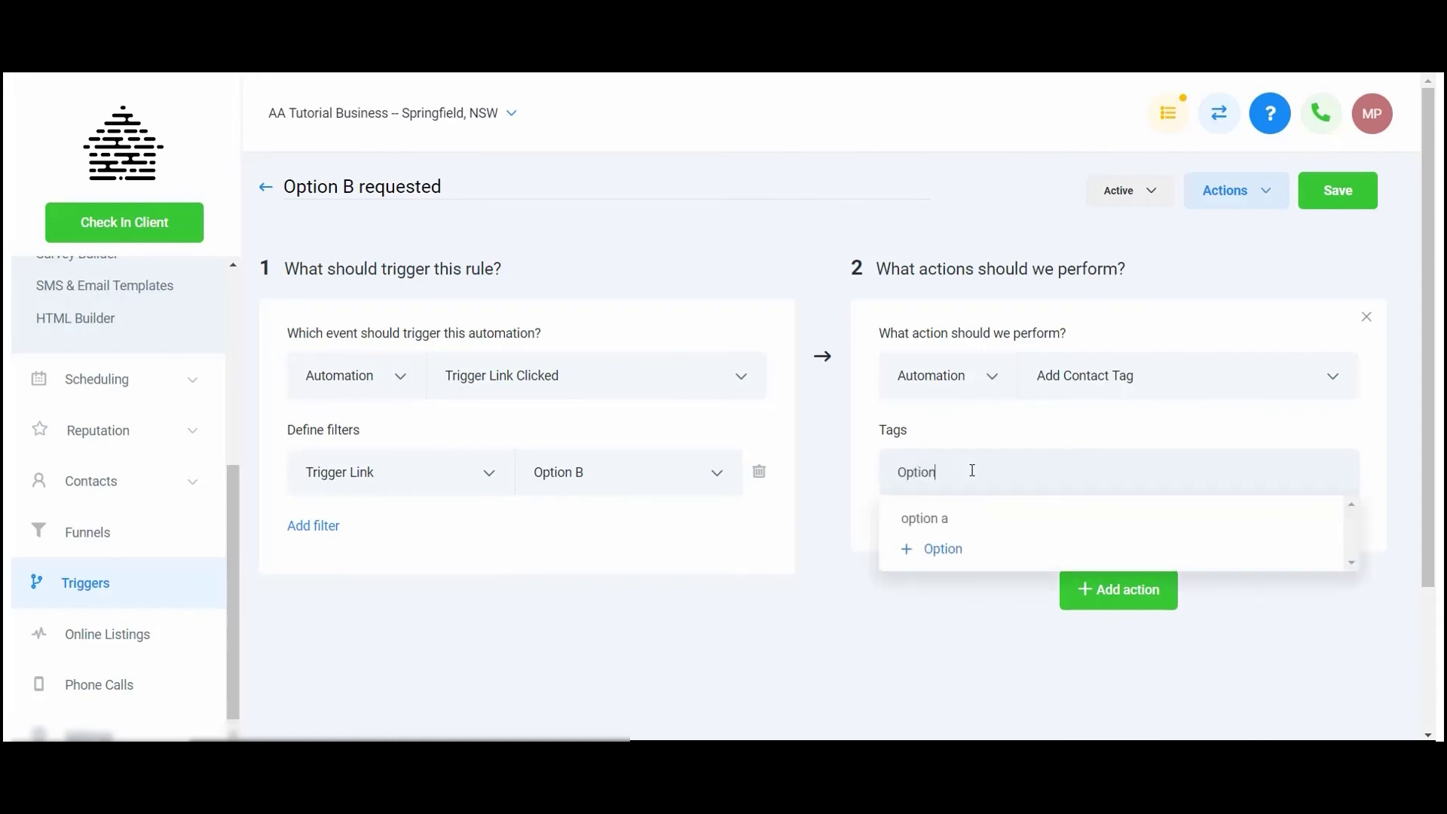
{"action": "type", "text": "B"}
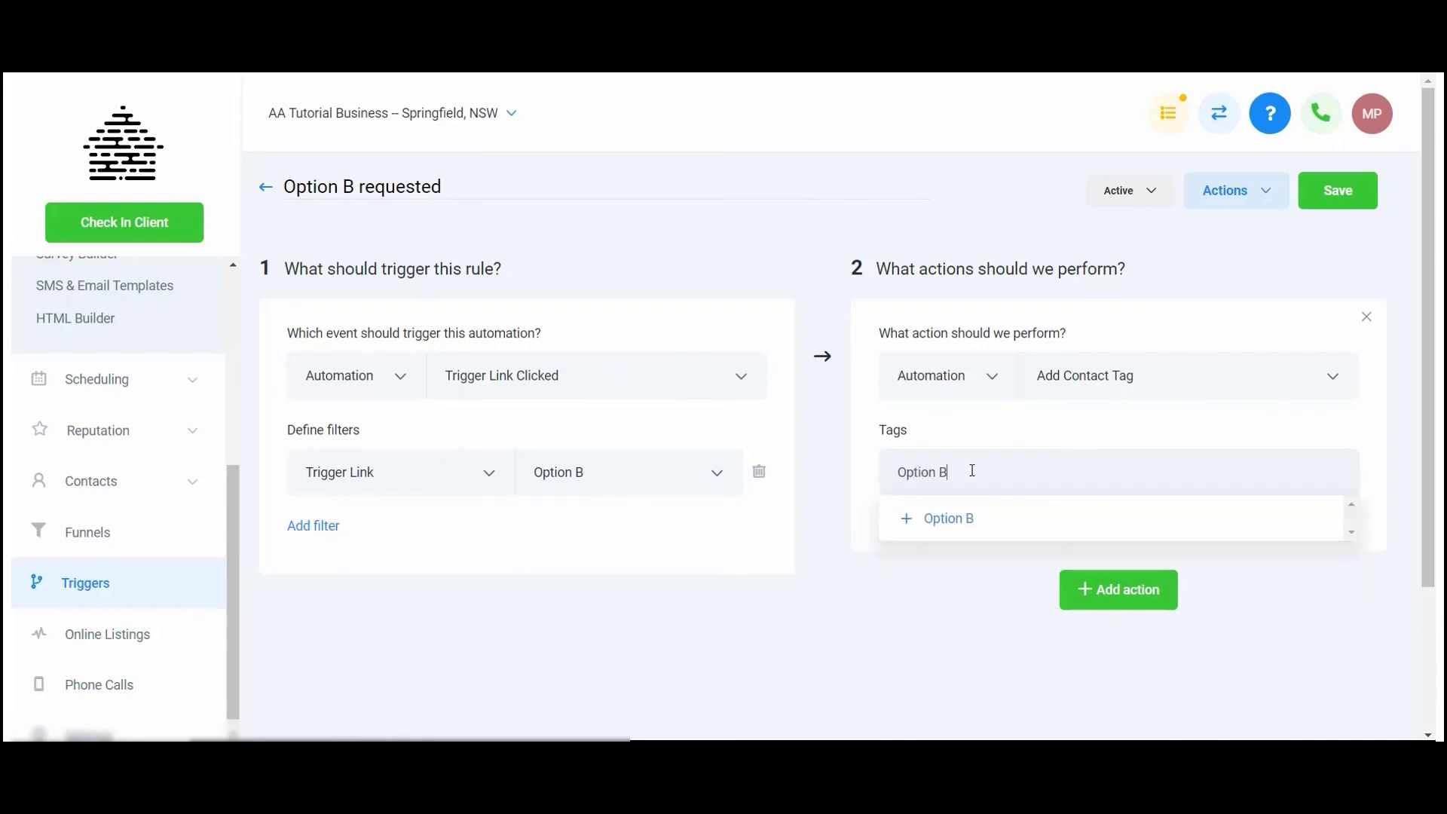
{"action": "left_click", "coordinate": [983, 533]}
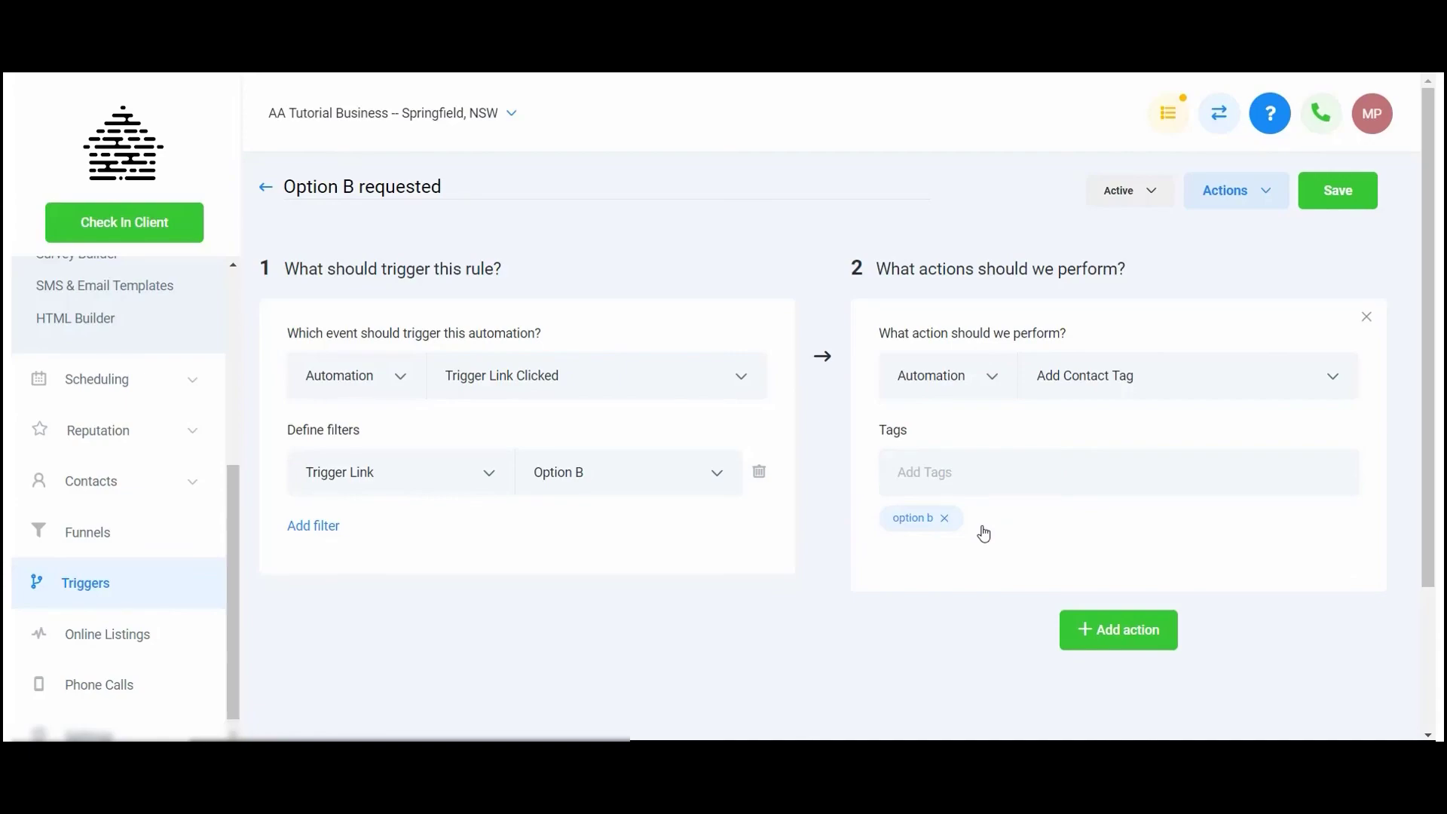